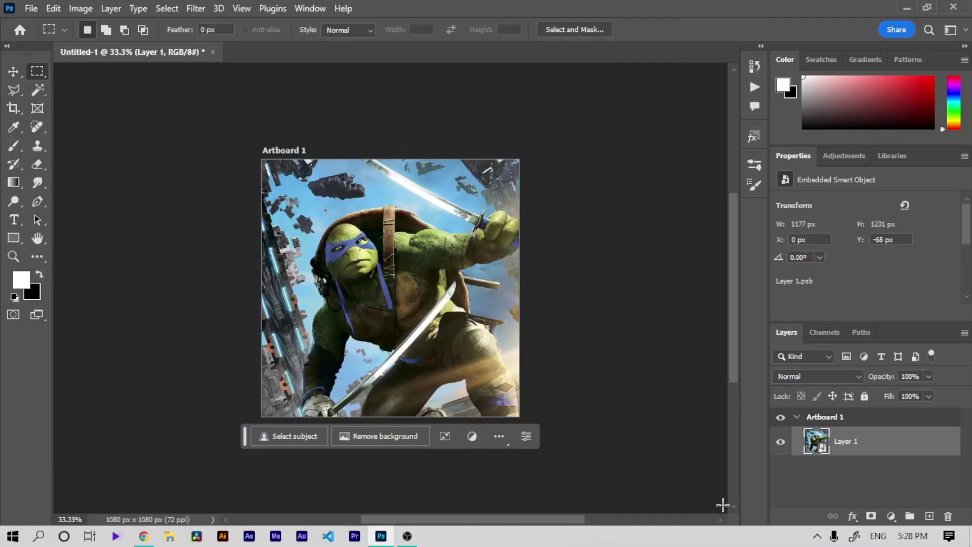
Step: Open the Camera Raw filter and zoom its preview onto the turtle's face
{"action": "scroll", "coordinate": [729, 513], "scroll_direction": "up", "scroll_amount": 3}
{"action": "scroll", "coordinate": [723, 505], "scroll_direction": "down", "scroll_amount": 1}
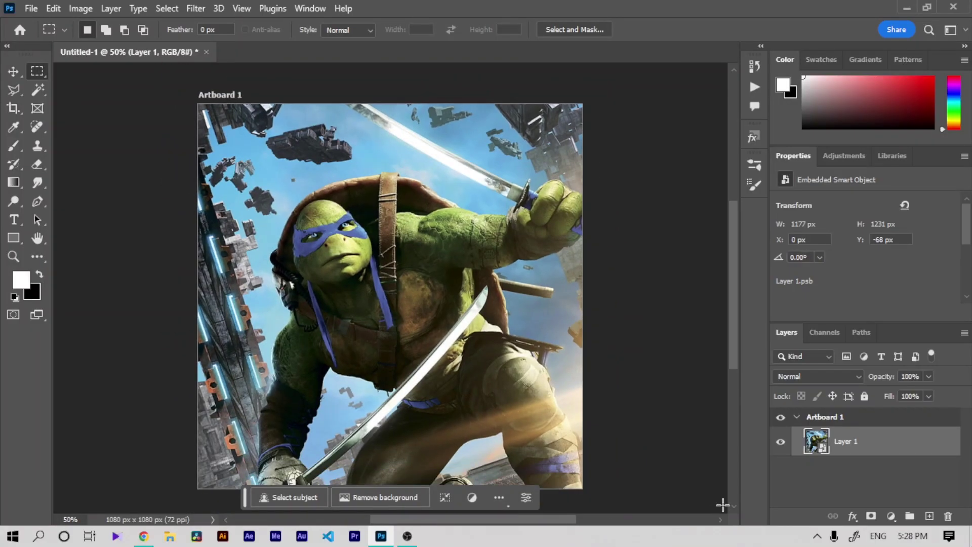
{"action": "left_click", "coordinate": [207, 7]}
{"action": "left_click", "coordinate": [261, 118]}
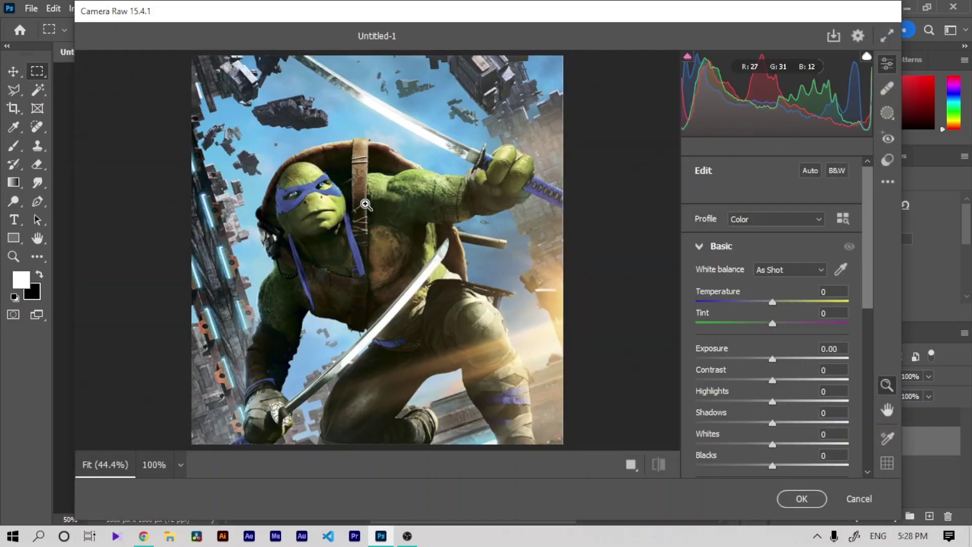
{"action": "left_click", "coordinate": [324, 213]}
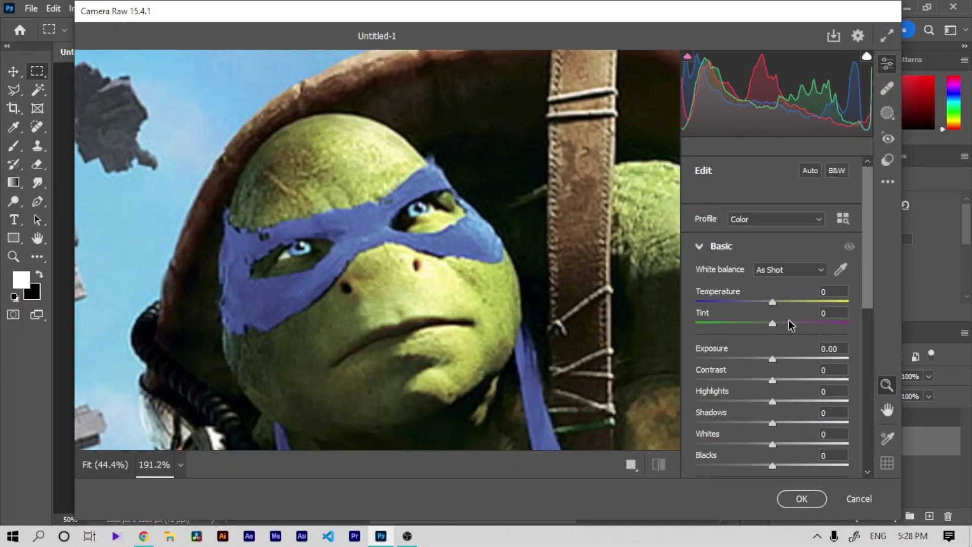
Step: Set Temperature -12, Tint +5, Exposure -0.55, Contrast +13, Highlights -29, Shadows +64, Whites +36
{"action": "scroll", "coordinate": [646, 340], "scroll_direction": "down", "scroll_amount": 2}
{"action": "mouse_move", "coordinate": [772, 303]}
{"action": "left_mouse_down"}
{"action": "mouse_move", "coordinate": [763, 302]}
{"action": "mouse_move", "coordinate": [779, 324]}
{"action": "left_mouse_up"}
{"action": "scroll", "coordinate": [646, 341], "scroll_direction": "down", "scroll_amount": 3}
{"action": "scroll", "coordinate": [646, 341], "scroll_direction": "up", "scroll_amount": 1}
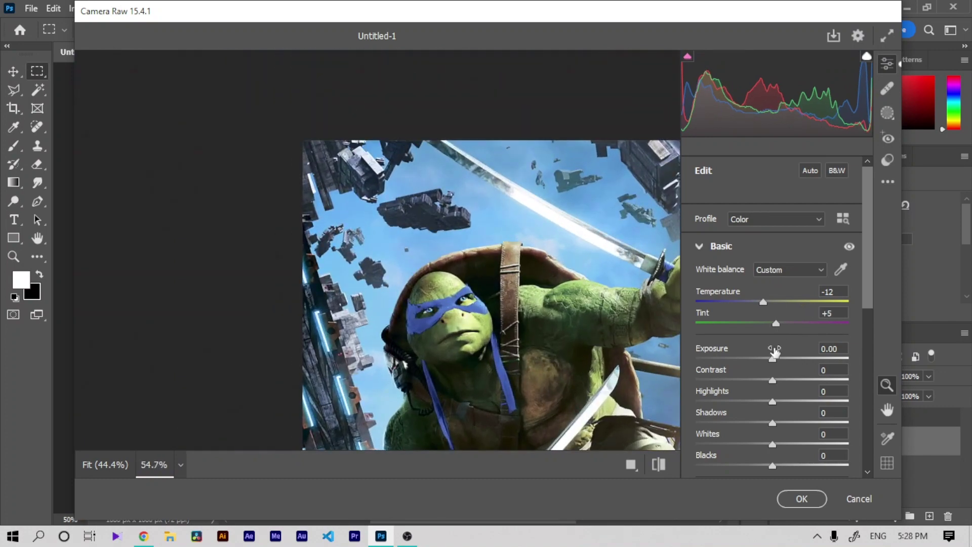
{"action": "mouse_move", "coordinate": [773, 358]}
{"action": "left_mouse_down"}
{"action": "mouse_move", "coordinate": [782, 380]}
{"action": "mouse_move", "coordinate": [734, 402]}
{"action": "mouse_move", "coordinate": [750, 401]}
{"action": "left_mouse_up"}
{"action": "mouse_move", "coordinate": [772, 444]}
{"action": "left_mouse_down"}
{"action": "mouse_move", "coordinate": [750, 444]}
{"action": "mouse_move", "coordinate": [823, 411]}
{"action": "left_mouse_up"}
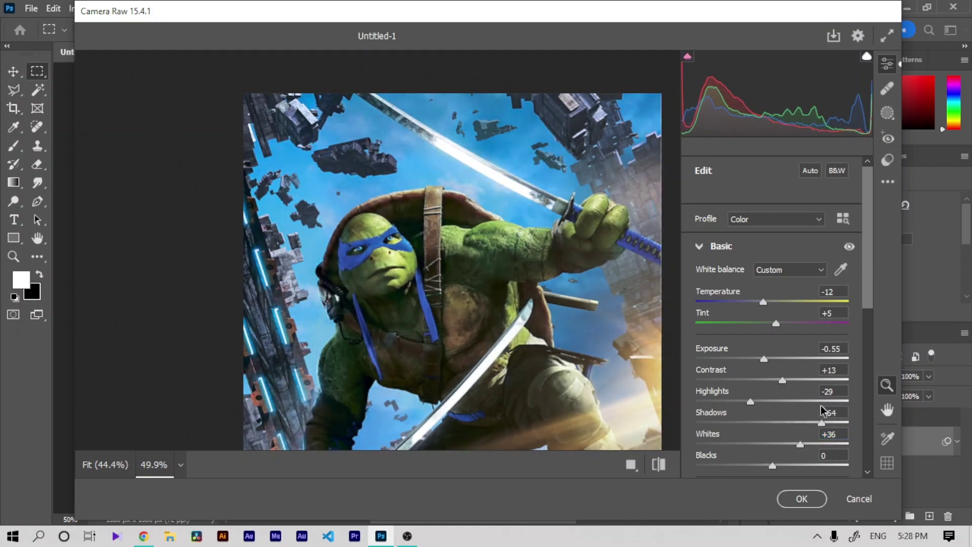
{"action": "scroll", "coordinate": [553, 330], "scroll_direction": "up", "scroll_amount": 1}
{"action": "scroll", "coordinate": [772, 324], "scroll_direction": "down", "scroll_amount": 3}
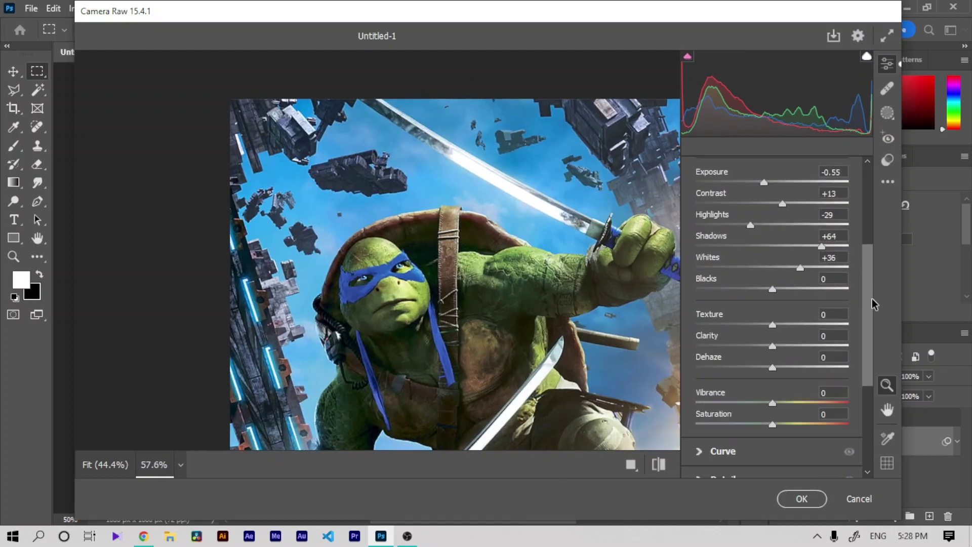
Step: Set Texture +77, Vibrance +4 and Saturation -12 in the Basic panel
{"action": "left_click_drag", "start_coordinate": [772, 324], "coordinate": [805, 326]}
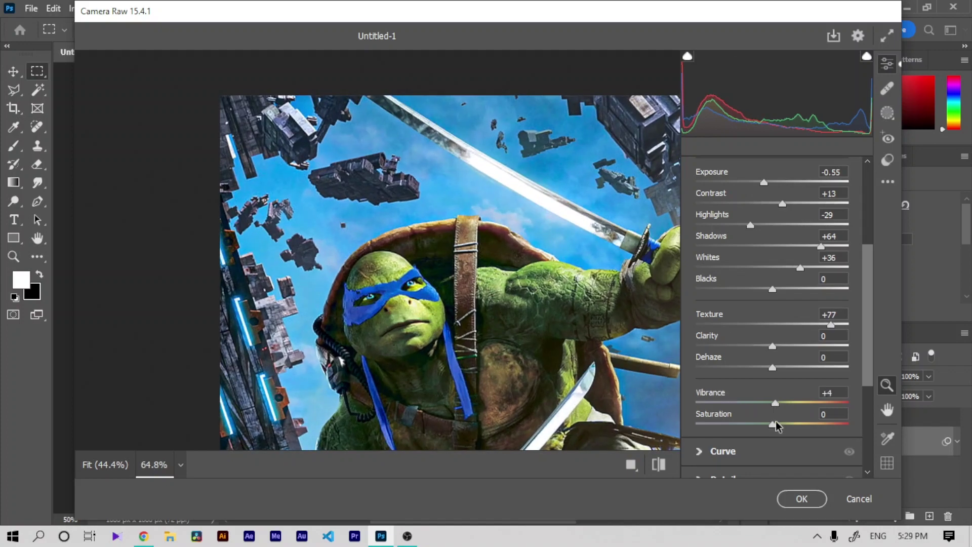
{"action": "left_click_drag", "start_coordinate": [776, 426], "coordinate": [764, 425]}
{"action": "scroll", "coordinate": [504, 411], "scroll_direction": "down", "scroll_amount": 1}
{"action": "scroll", "coordinate": [504, 412], "scroll_direction": "down", "scroll_amount": 2}
{"action": "scroll", "coordinate": [504, 411], "scroll_direction": "down", "scroll_amount": 3}
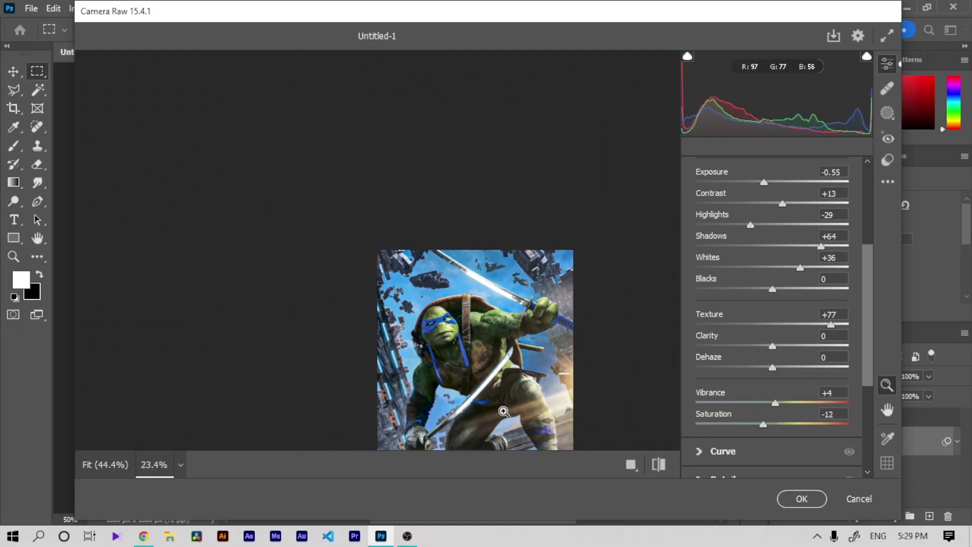
{"action": "scroll", "coordinate": [504, 411], "scroll_direction": "up", "scroll_amount": 4}
{"action": "scroll", "coordinate": [864, 349], "scroll_direction": "down", "scroll_amount": 1}
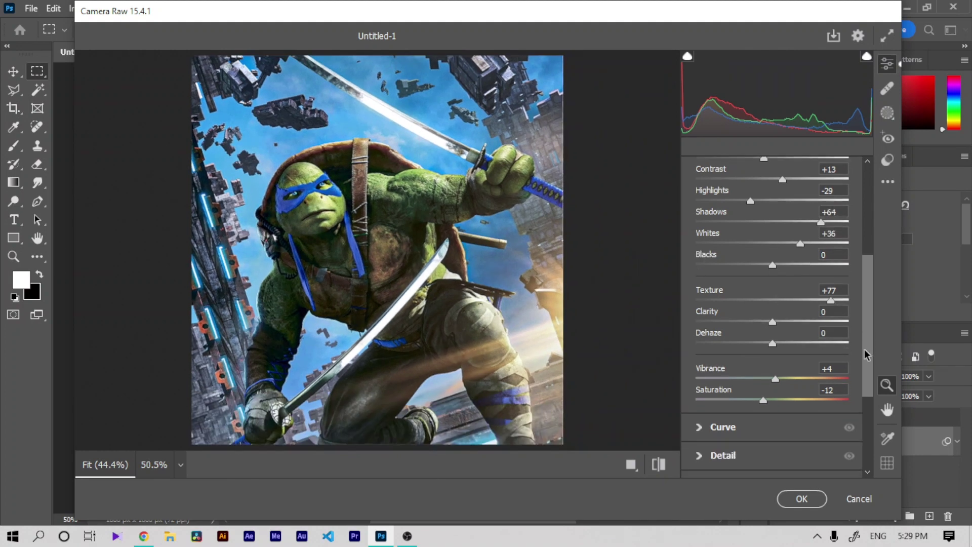
{"action": "scroll", "coordinate": [864, 349], "scroll_direction": "down", "scroll_amount": 1}
Step: Set the tone curve to the Blue channel and Noise Reduction to 68, then apply the filter
{"action": "left_click", "coordinate": [856, 391]}
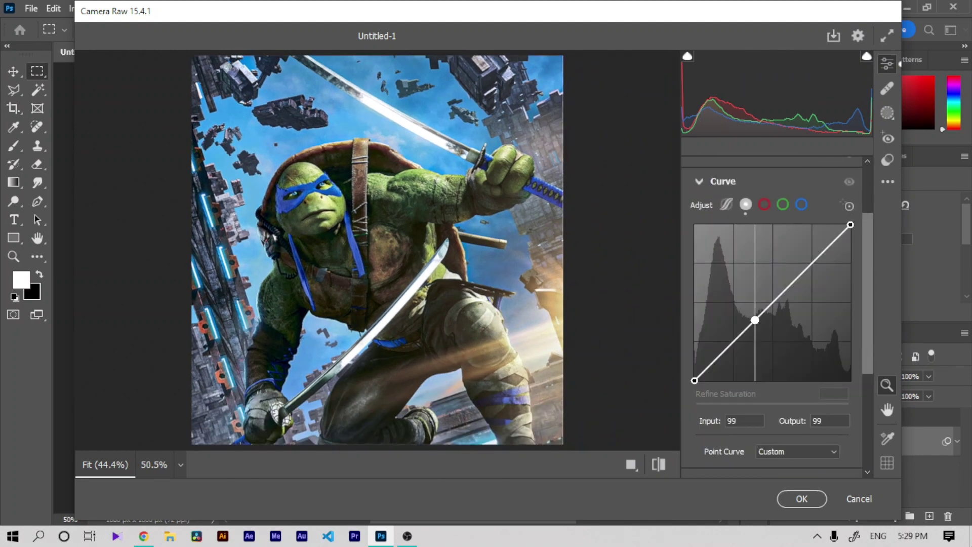
{"action": "left_click", "coordinate": [802, 204]}
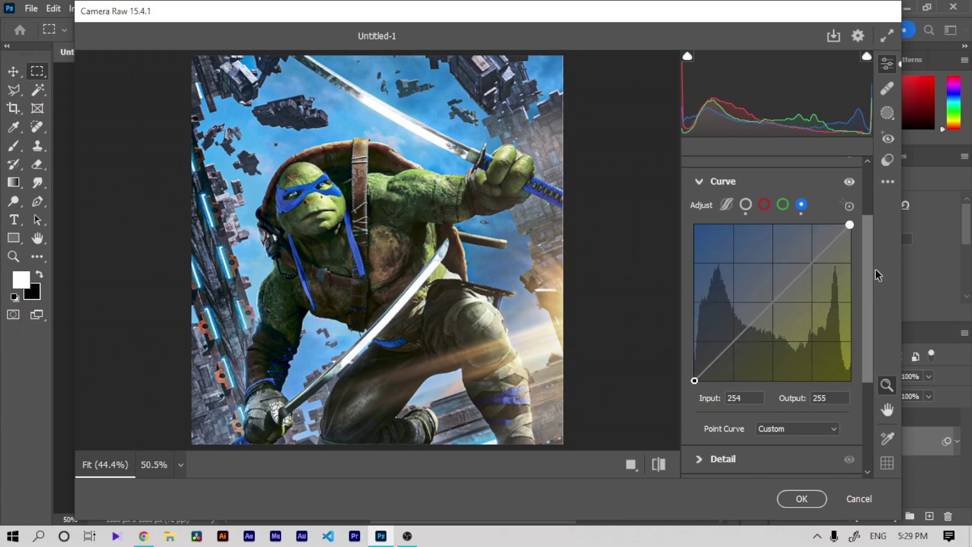
{"action": "scroll", "coordinate": [868, 271], "scroll_direction": "down", "scroll_amount": 3}
{"action": "left_click", "coordinate": [729, 293]}
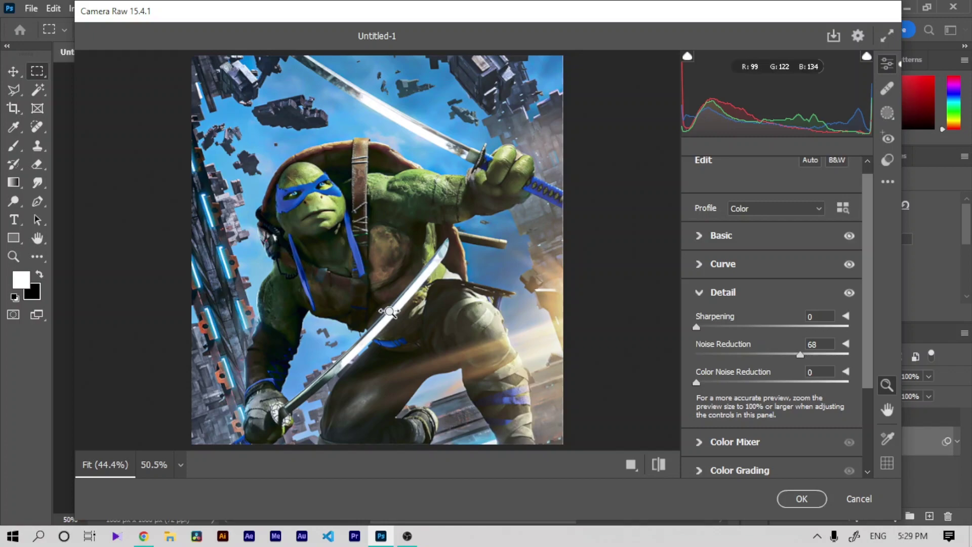
{"action": "scroll", "coordinate": [385, 309], "scroll_direction": "up", "scroll_amount": 2}
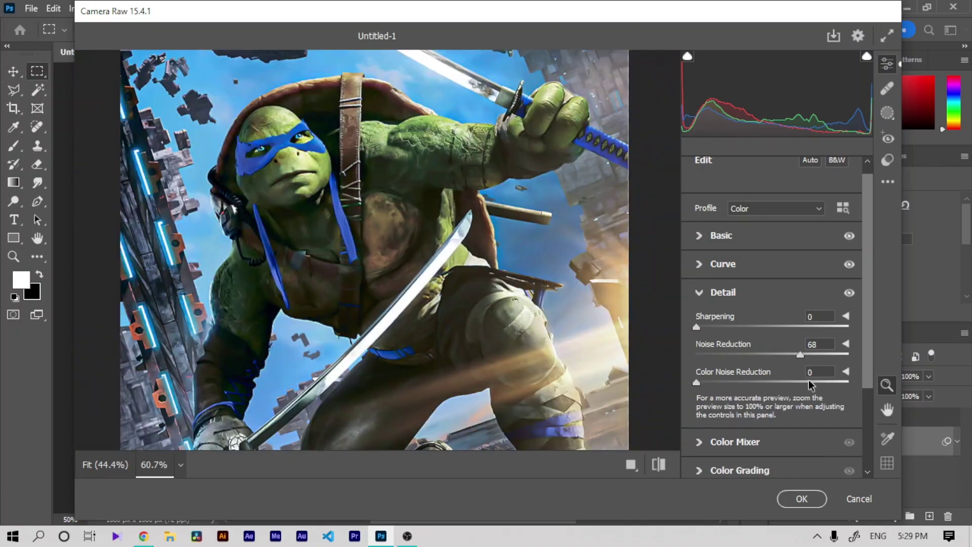
{"action": "left_click", "coordinate": [794, 498]}
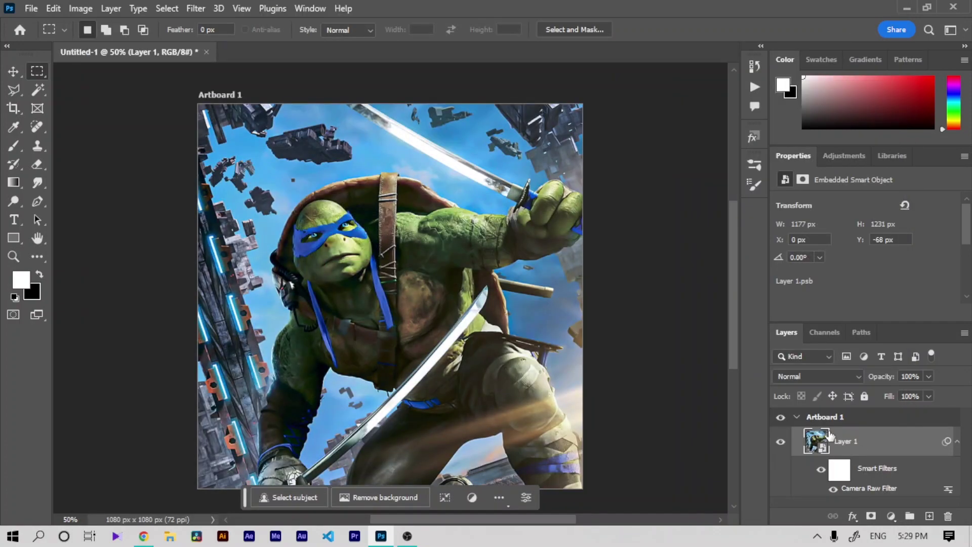
Step: Add a Moonlight.3DL Color Lookup adjustment layer at 87% opacity
{"action": "left_click", "coordinate": [780, 442]}
{"action": "left_click", "coordinate": [890, 515]}
{"action": "left_click", "coordinate": [864, 460]}
{"action": "left_click", "coordinate": [849, 206]}
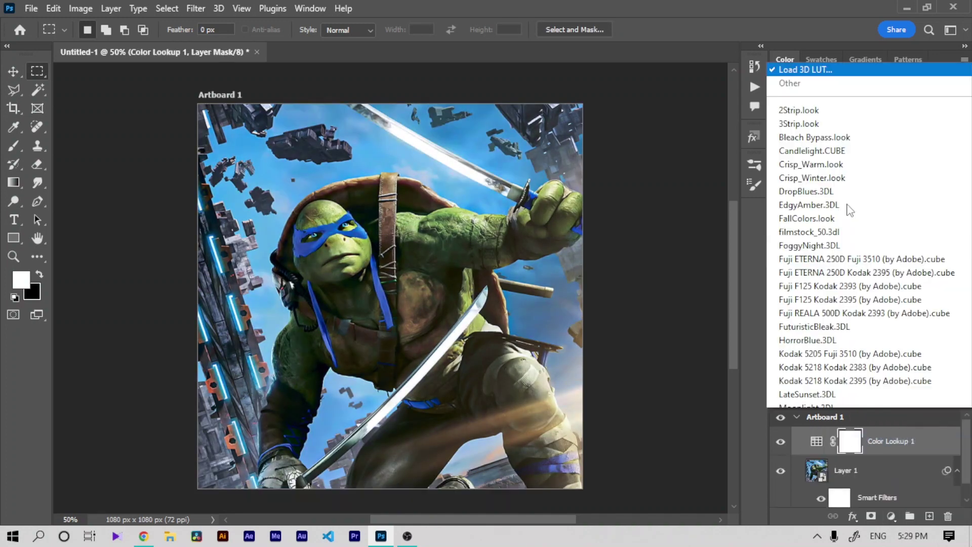
{"action": "left_click", "coordinate": [813, 350]}
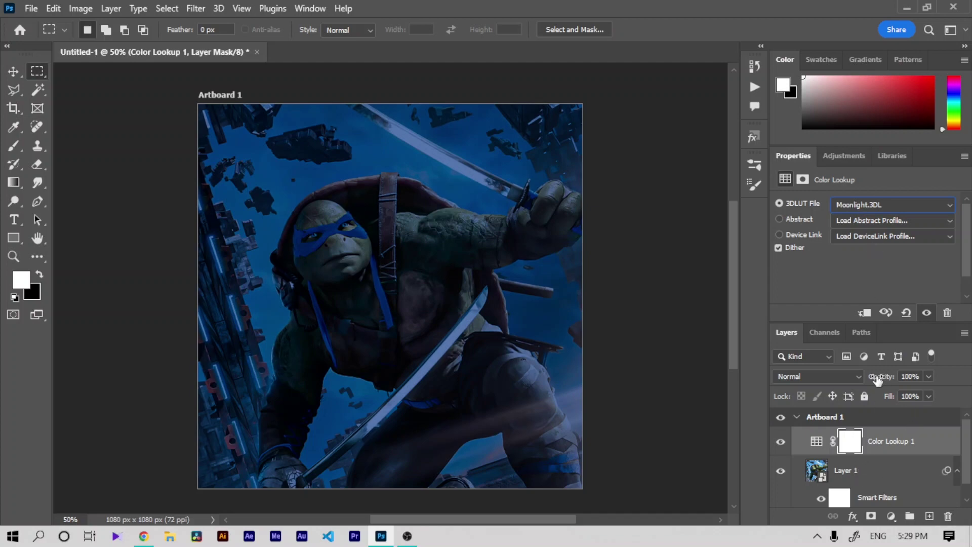
{"action": "left_click_drag", "start_coordinate": [878, 379], "coordinate": [875, 380]}
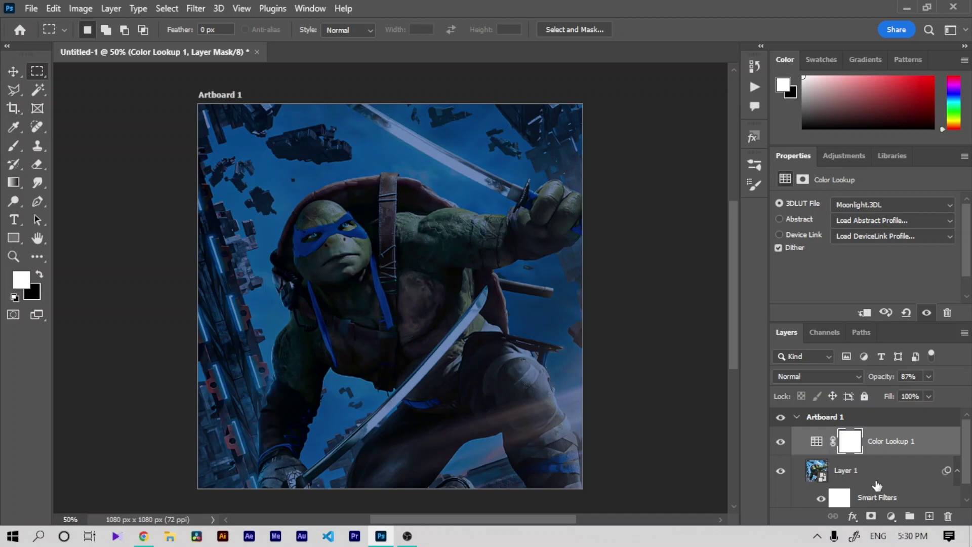
Step: Zoom in and pan the view to the turtle's chest
{"action": "key", "text": "ctrl+plus"}
{"action": "key", "text": "h"}
{"action": "mouse_move", "coordinate": [445, 365]}
{"action": "left_mouse_down"}
{"action": "mouse_move", "coordinate": [401, 245]}
{"action": "mouse_move", "coordinate": [438, 387]}
{"action": "mouse_move", "coordinate": [304, 135]}
{"action": "left_mouse_up"}
{"action": "key", "text": "ctrl+plus"}
{"action": "key", "text": "ctrl+plus"}
{"action": "key", "text": "l"}
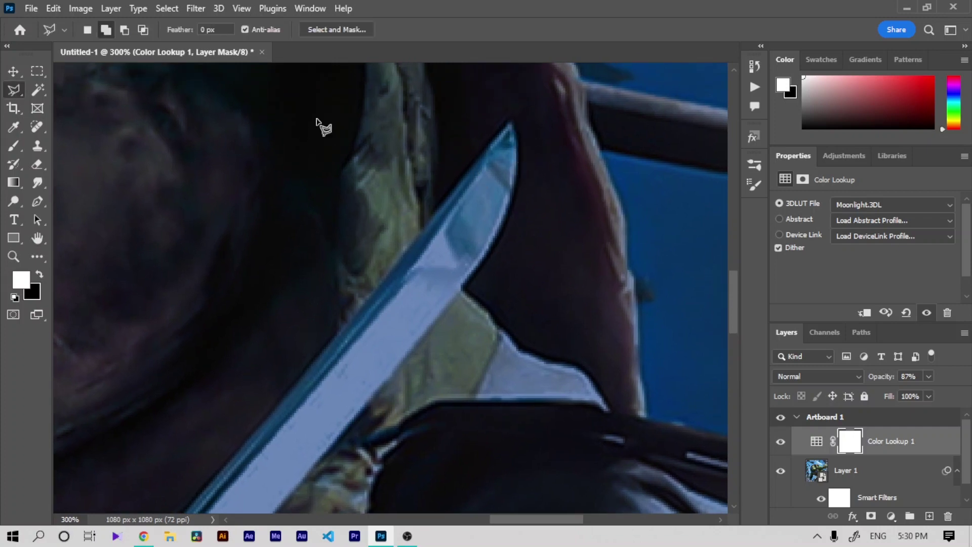
Step: Set the Quick Selection brush to 12 px and select the katana blade from its tip downward
{"action": "left_click_drag", "start_coordinate": [35, 89], "coordinate": [96, 102]}
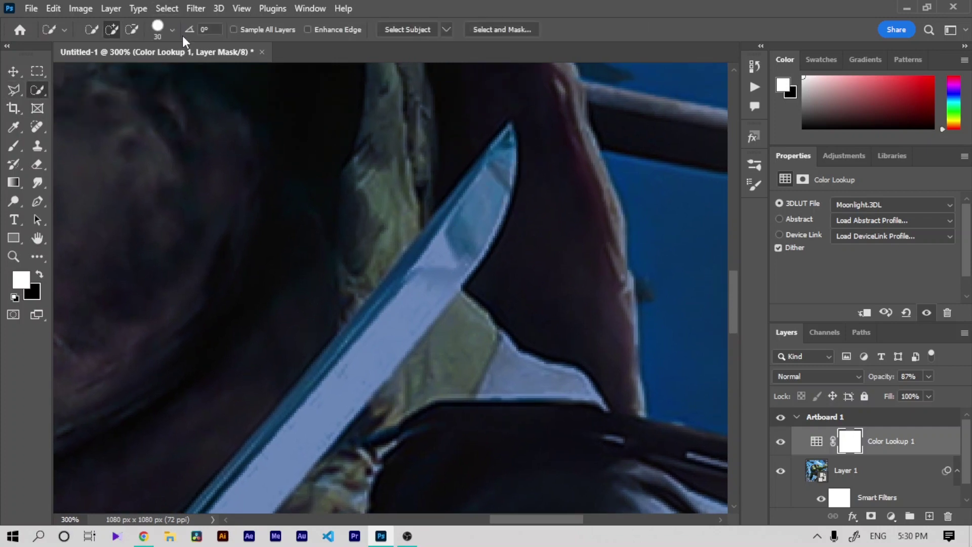
{"action": "left_click", "coordinate": [172, 30]}
{"action": "left_click_drag", "start_coordinate": [110, 71], "coordinate": [102, 69]}
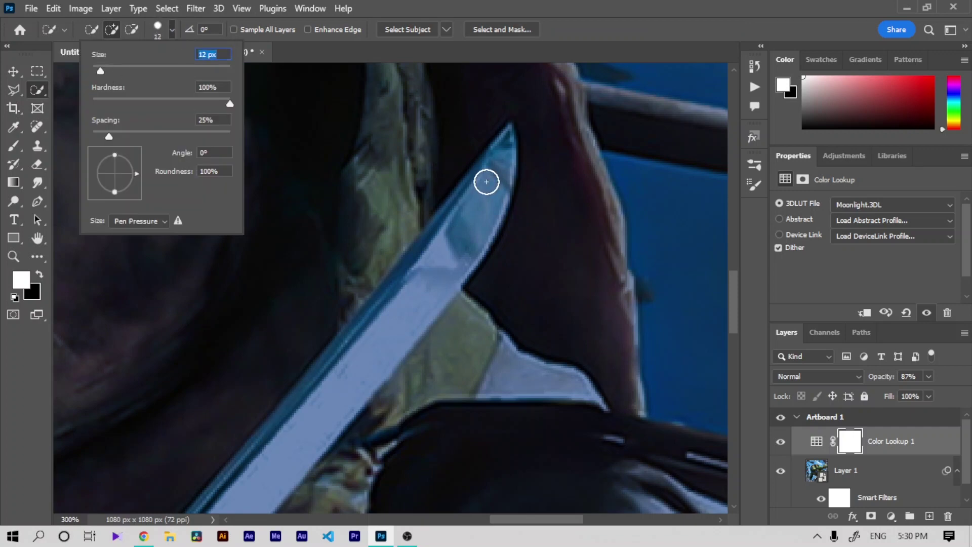
{"action": "left_click", "coordinate": [487, 177]}
{"action": "key", "text": "ctrl+minus"}
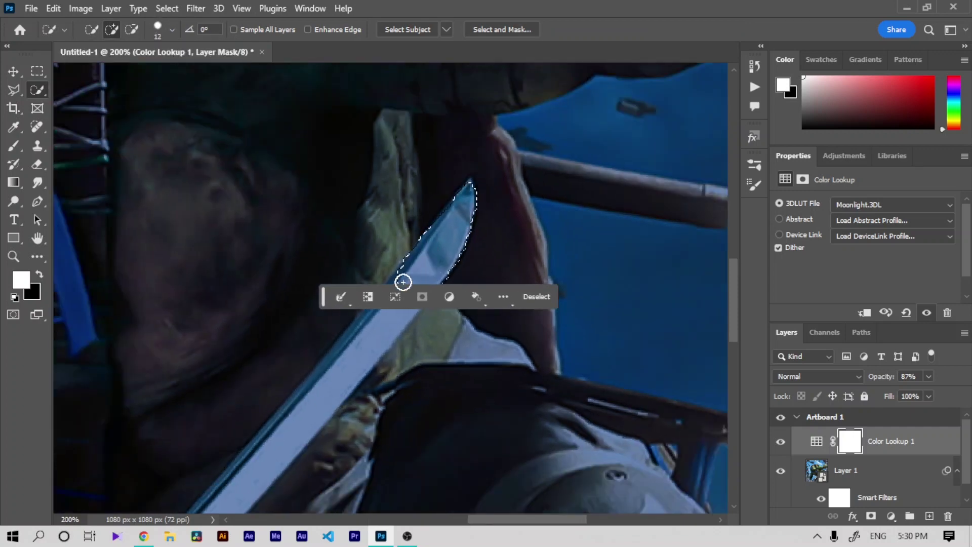
{"action": "left_click_drag", "start_coordinate": [404, 280], "coordinate": [374, 327]}
{"action": "left_click_drag", "start_coordinate": [329, 377], "coordinate": [213, 499]}
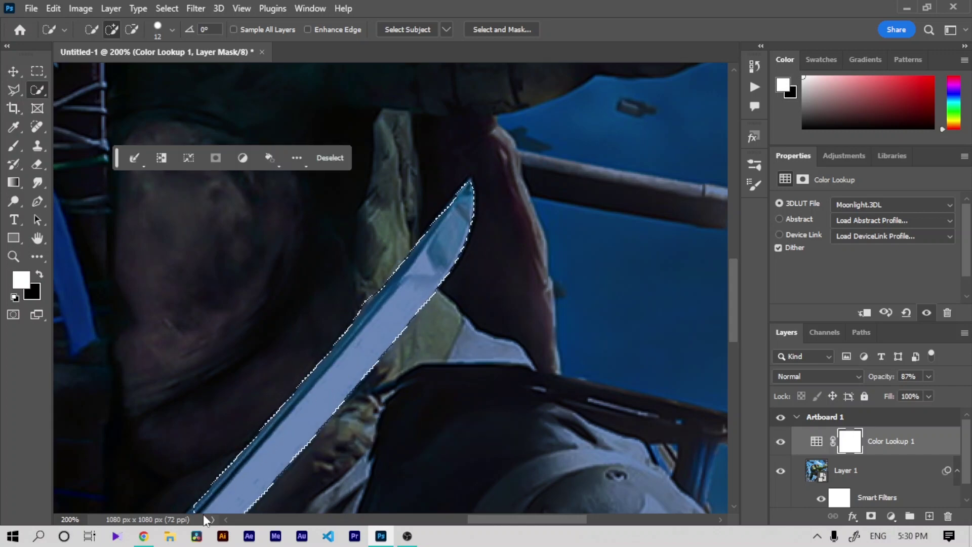
{"action": "key", "text": "ctrl+minus"}
{"action": "key", "text": "ctrl+minus"}
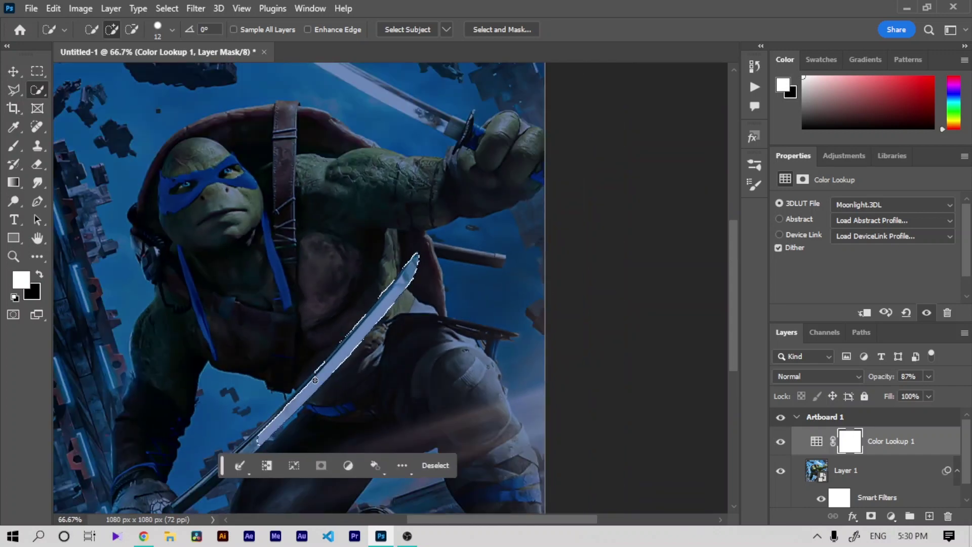
Step: Extend the blade selection along the lower katana toward the hilt
{"action": "scroll", "coordinate": [277, 423], "scroll_direction": "up", "scroll_amount": 2}
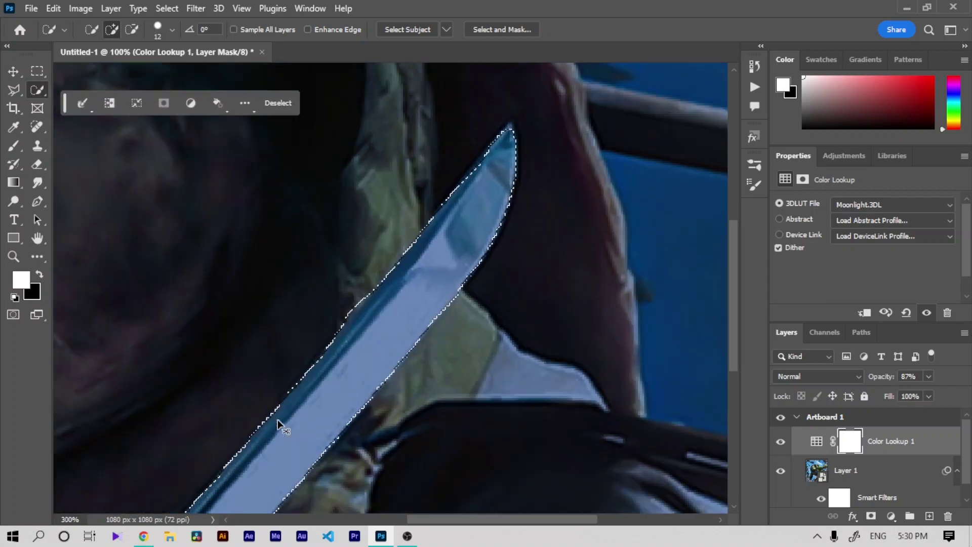
{"action": "scroll", "coordinate": [278, 419], "scroll_direction": "up", "scroll_amount": 2}
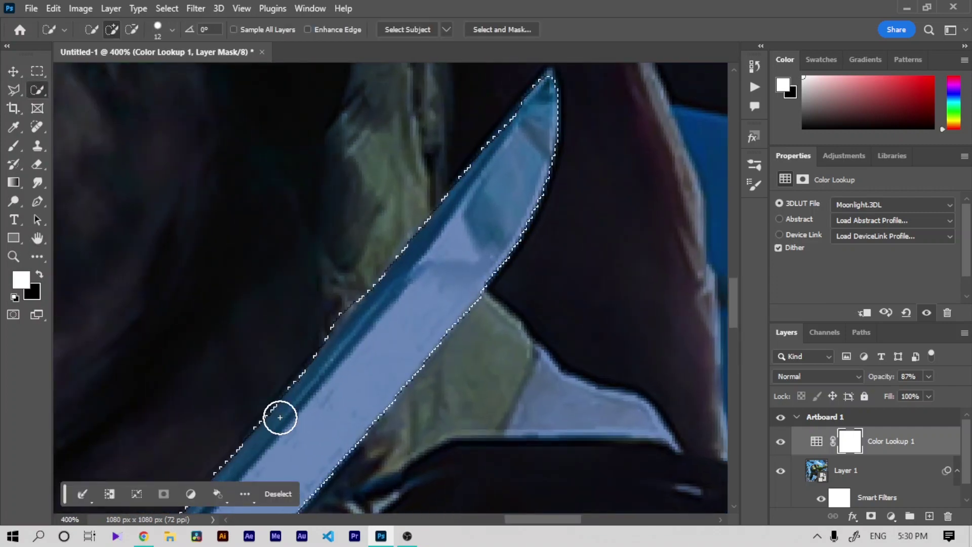
{"action": "key", "text": "space"}
{"action": "scroll", "coordinate": [367, 501], "scroll_direction": "down", "scroll_amount": 3}
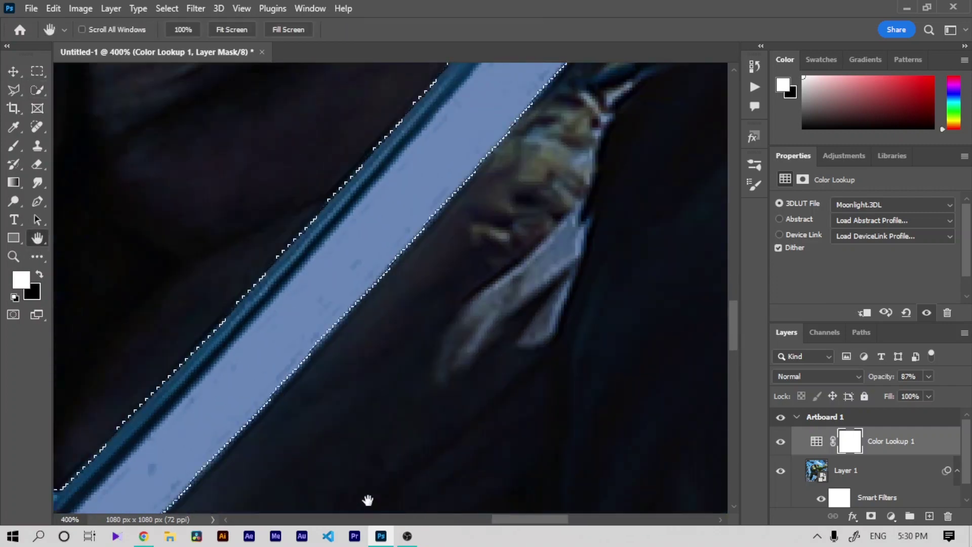
{"action": "scroll", "coordinate": [306, 386], "scroll_direction": "down", "scroll_amount": 2}
{"action": "scroll", "coordinate": [76, 248], "scroll_direction": "down", "scroll_amount": 2}
{"action": "left_click_drag", "start_coordinate": [162, 255], "coordinate": [281, 139]}
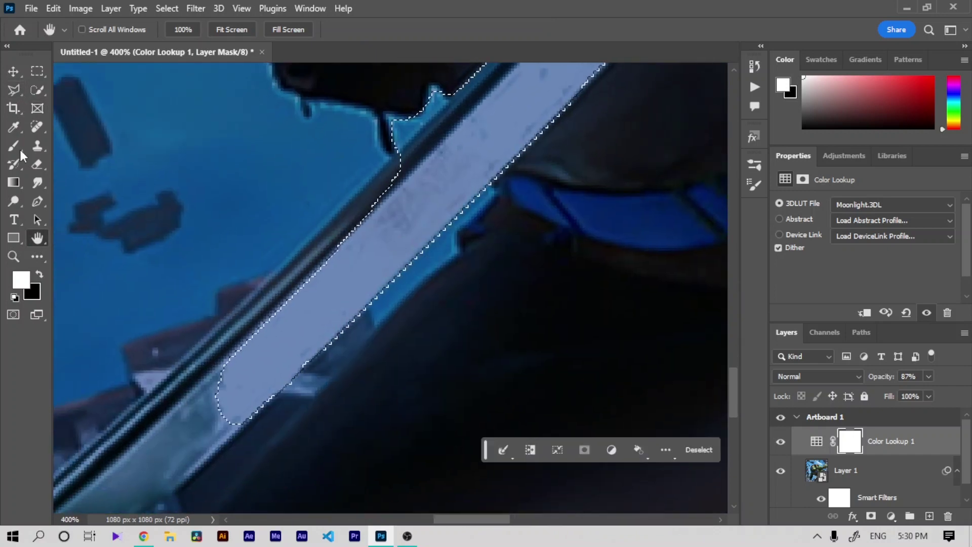
{"action": "mouse_move", "coordinate": [300, 295]}
{"action": "left_mouse_down"}
{"action": "mouse_move", "coordinate": [205, 471]}
{"action": "mouse_move", "coordinate": [228, 369]}
{"action": "mouse_move", "coordinate": [126, 449]}
{"action": "mouse_move", "coordinate": [134, 415]}
{"action": "left_mouse_up"}
{"action": "scroll", "coordinate": [134, 415], "scroll_direction": "down", "scroll_amount": 1}
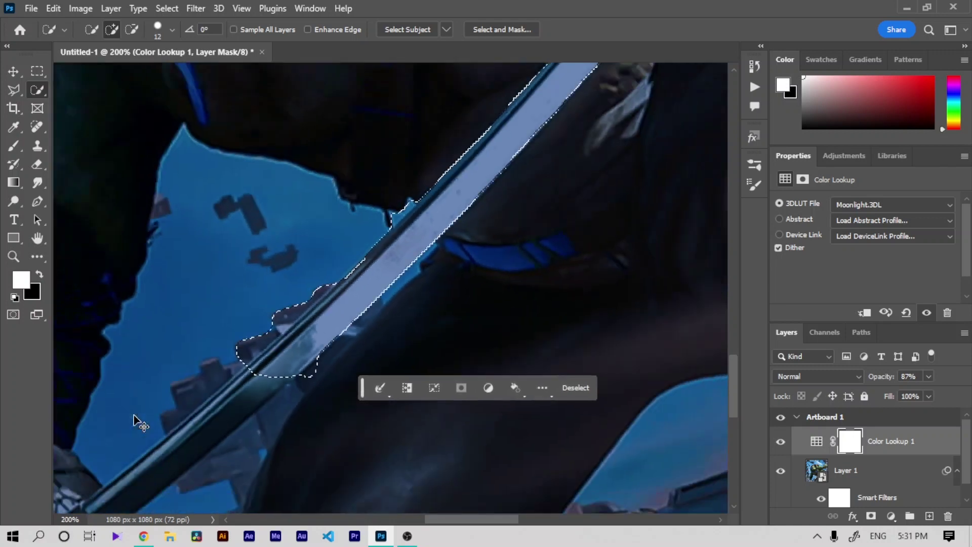
{"action": "scroll", "coordinate": [130, 419], "scroll_direction": "down", "scroll_amount": 1}
{"action": "left_click_drag", "start_coordinate": [211, 449], "coordinate": [80, 505]}
{"action": "scroll", "coordinate": [80, 506], "scroll_direction": "down", "scroll_amount": 2}
{"action": "scroll", "coordinate": [81, 509], "scroll_direction": "up", "scroll_amount": 1}
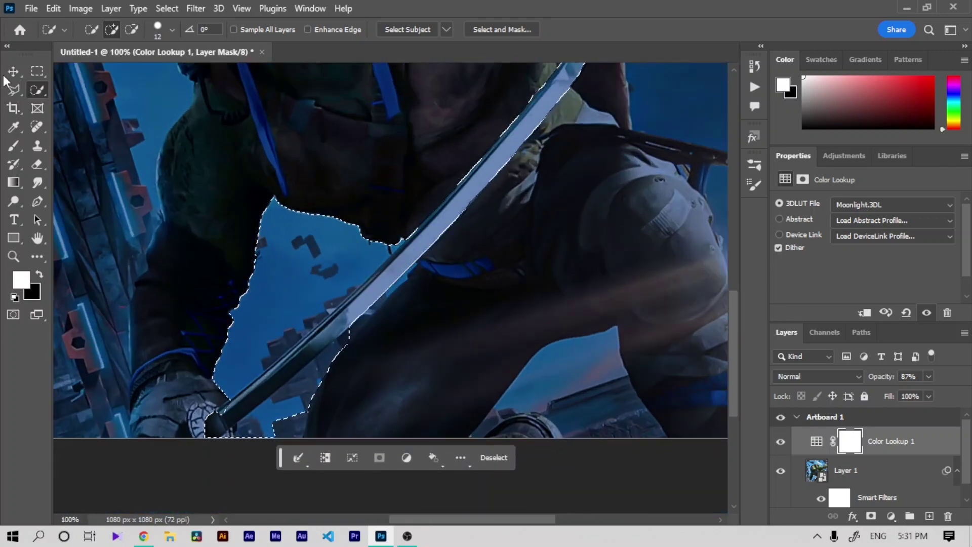
{"action": "key", "text": "l"}
{"action": "left_click", "coordinate": [416, 229]}
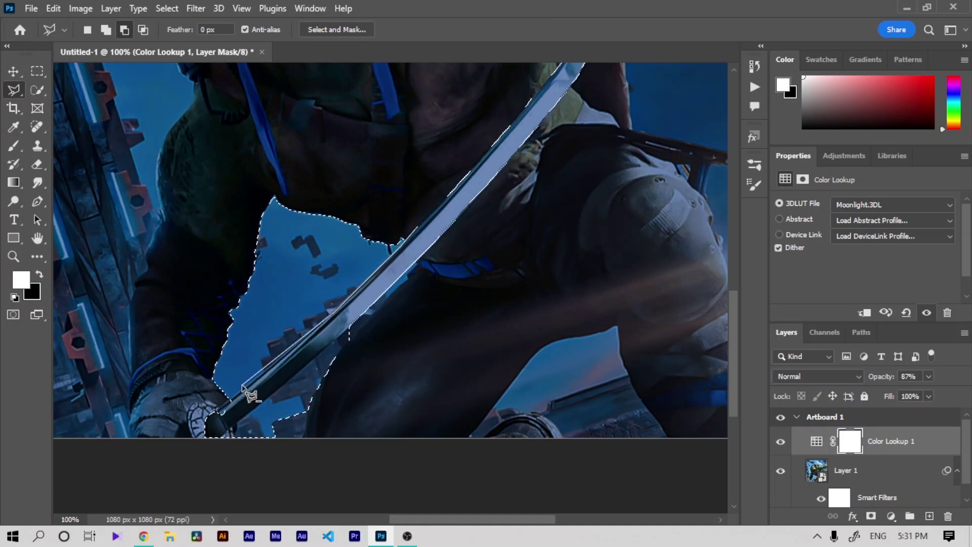
Step: Trim the stray sky area and excess edges from the blade selection with the Polygonal Lasso
{"action": "left_click", "coordinate": [159, 433]}
{"action": "left_click", "coordinate": [150, 295]}
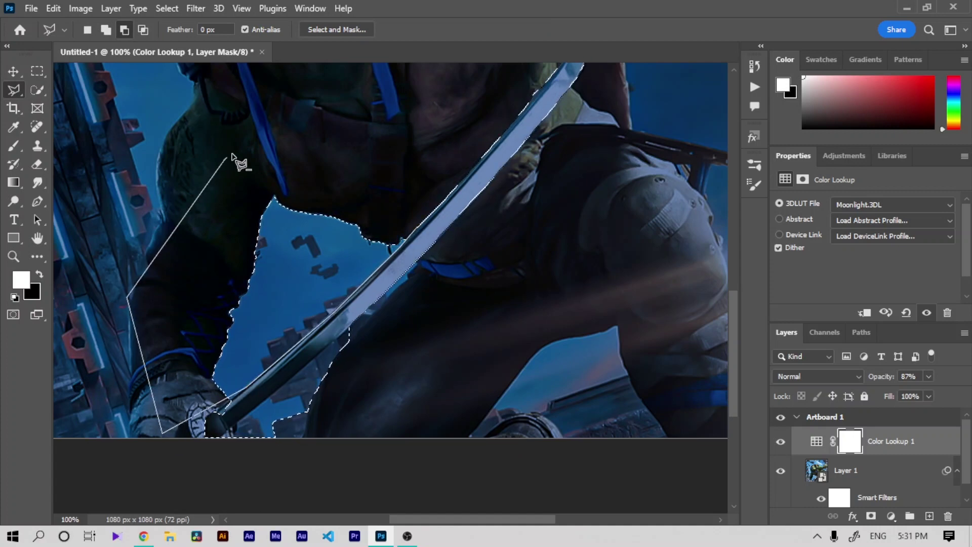
{"action": "double_click", "coordinate": [235, 162]}
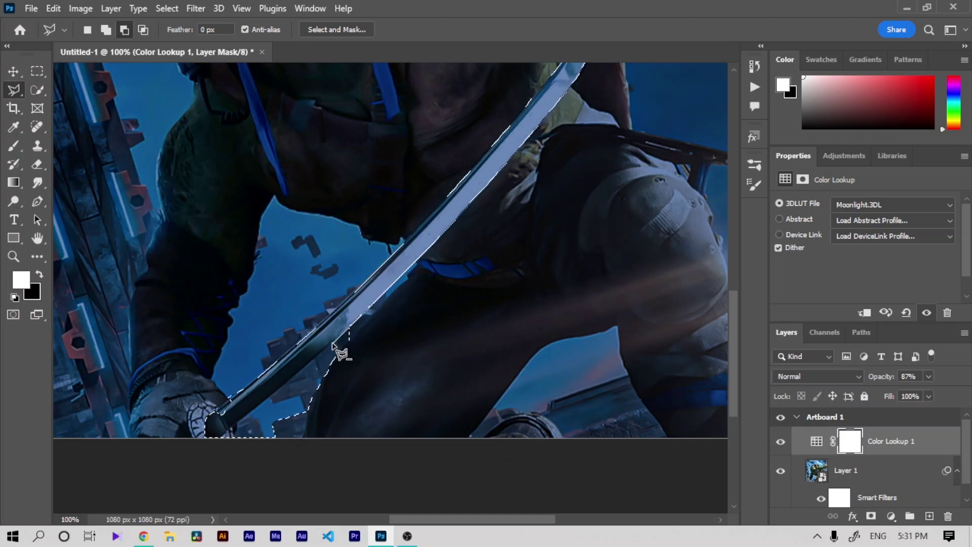
{"action": "double_click", "coordinate": [298, 475]}
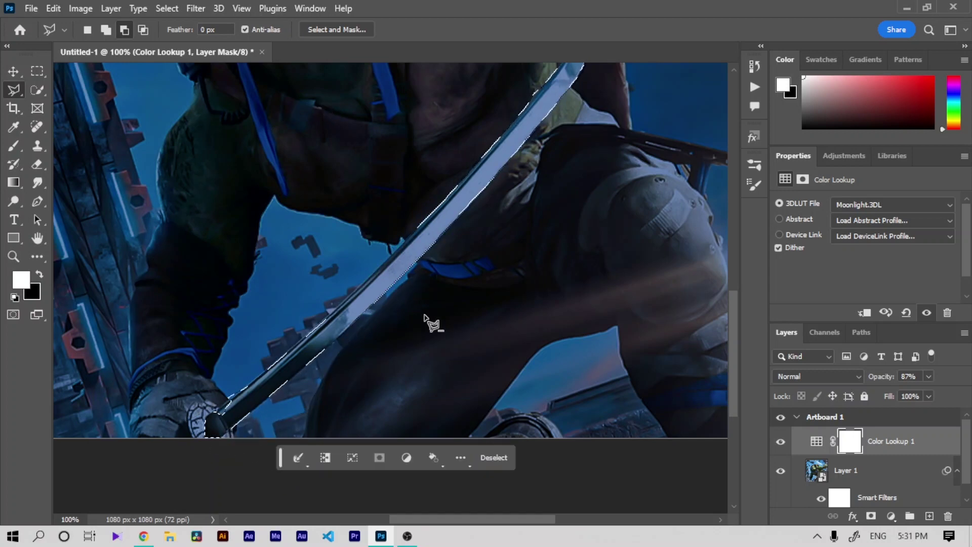
{"action": "scroll", "coordinate": [271, 379], "scroll_direction": "up", "scroll_amount": 2}
{"action": "scroll", "coordinate": [253, 380], "scroll_direction": "up", "scroll_amount": 1}
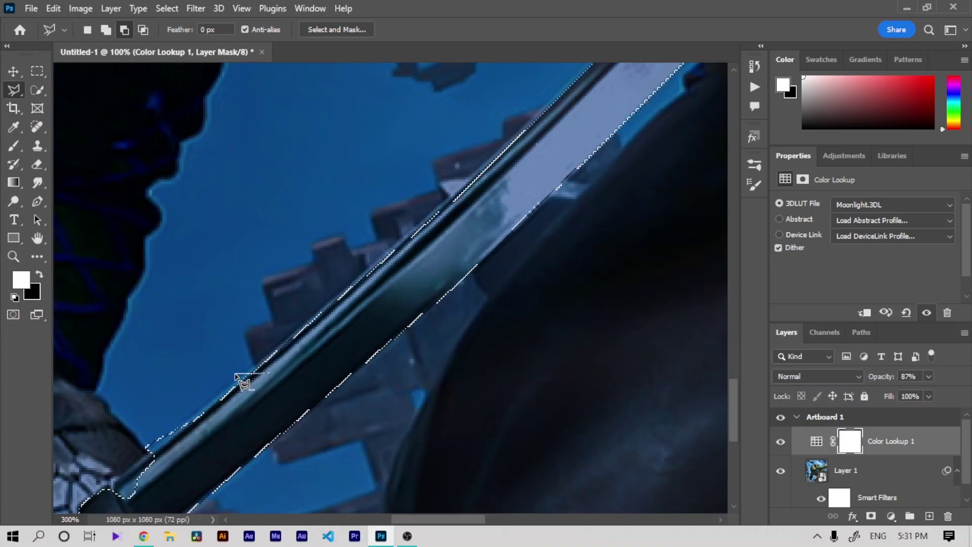
{"action": "left_click", "coordinate": [209, 412]}
{"action": "double_click", "coordinate": [127, 481]}
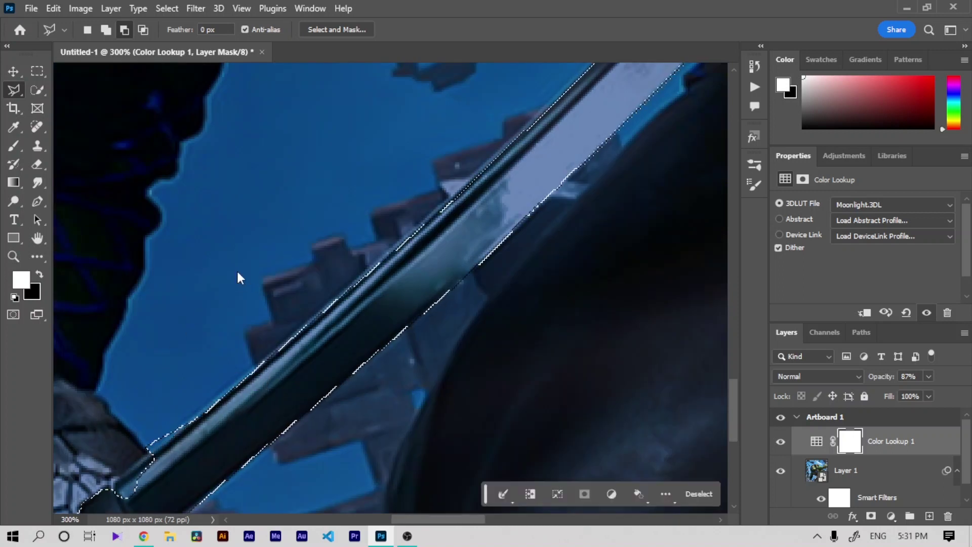
Step: Add the missing lower-left blade edge and fill the lookup mask selection with black
{"action": "left_click", "coordinate": [117, 492], "text": "shift"}
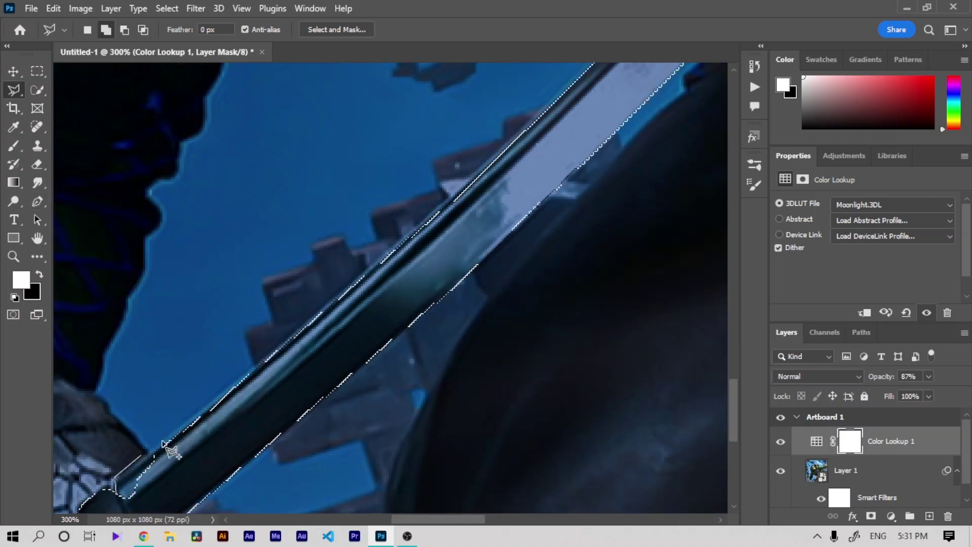
{"action": "left_click", "coordinate": [193, 426]}
{"action": "left_click", "coordinate": [118, 492]}
{"action": "key", "text": "ctrl+minus"}
{"action": "key", "text": "ctrl+minus"}
{"action": "key", "text": "ctrl+minus"}
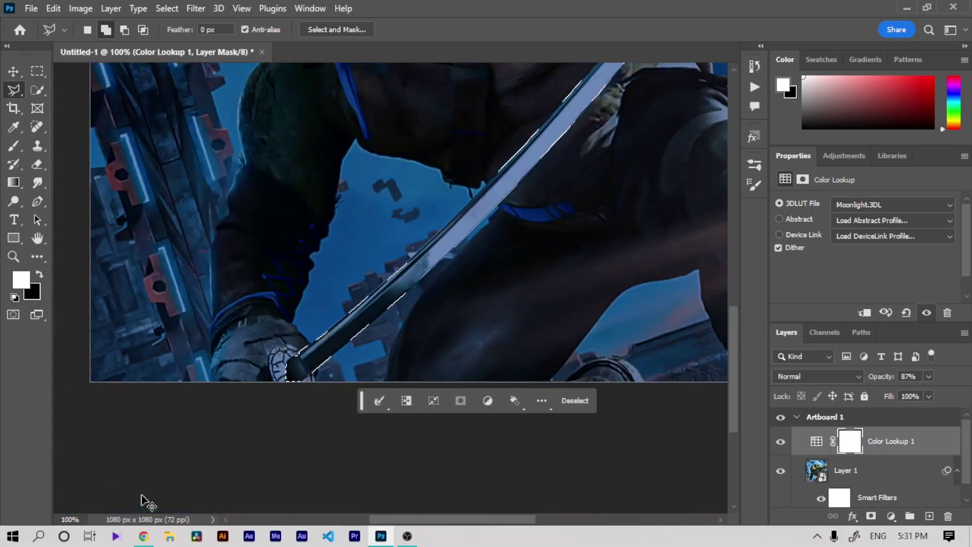
{"action": "key", "text": "ctrl+minus"}
{"action": "key", "text": "ctrl+BackSpace"}
Step: Deselect the lower blade and bring the upper katana into view
{"action": "left_click", "coordinate": [37, 71]}
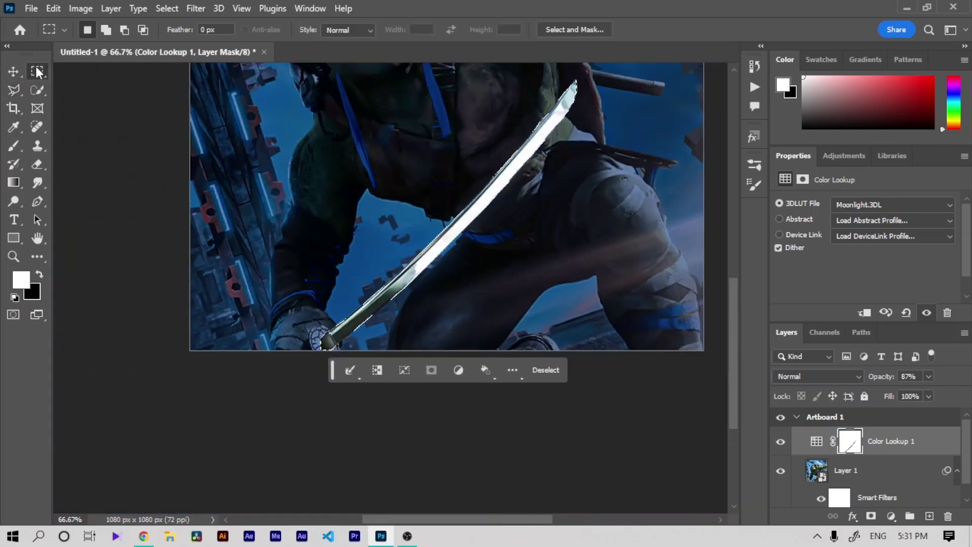
{"action": "key", "text": "ctrl+d"}
{"action": "key", "text": "ctrl+minus"}
{"action": "scroll", "coordinate": [192, 211], "scroll_direction": "up", "scroll_amount": 2}
{"action": "scroll", "coordinate": [192, 210], "scroll_direction": "up", "scroll_amount": 1}
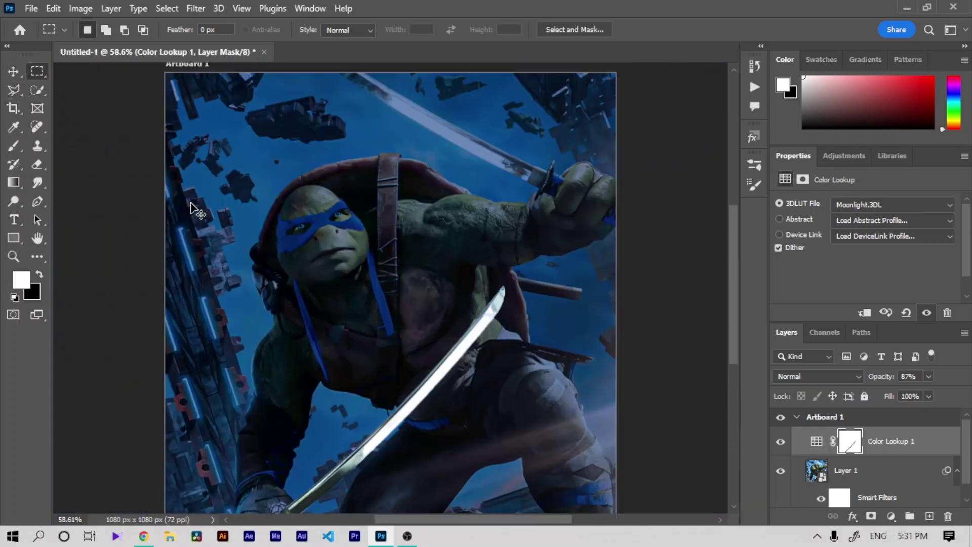
{"action": "scroll", "coordinate": [192, 210], "scroll_direction": "up", "scroll_amount": 2}
{"action": "scroll", "coordinate": [166, 211], "scroll_direction": "up", "scroll_amount": 1}
{"action": "key", "text": "h"}
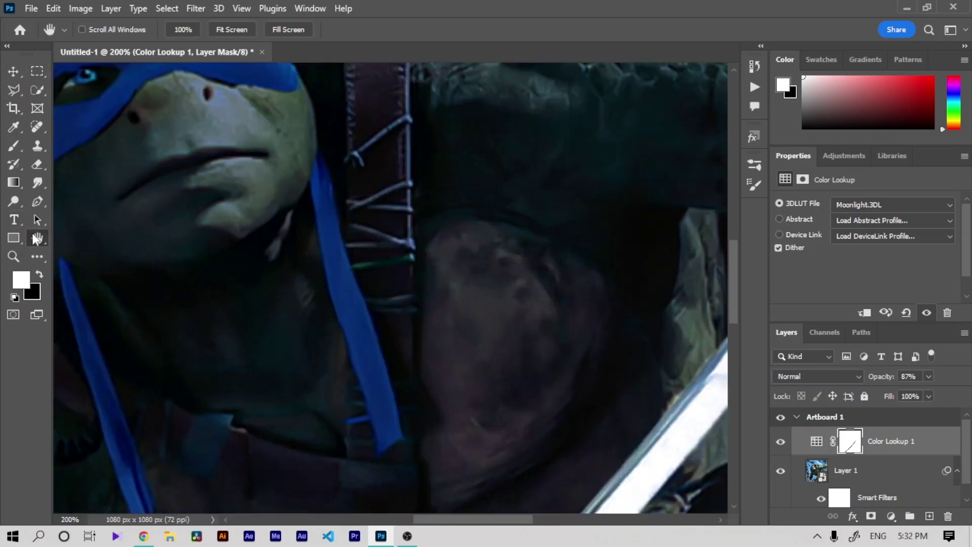
{"action": "mouse_move", "coordinate": [557, 66]}
{"action": "left_mouse_down"}
{"action": "mouse_move", "coordinate": [236, 300]}
{"action": "mouse_move", "coordinate": [304, 393]}
{"action": "mouse_move", "coordinate": [488, 471]}
{"action": "left_mouse_up"}
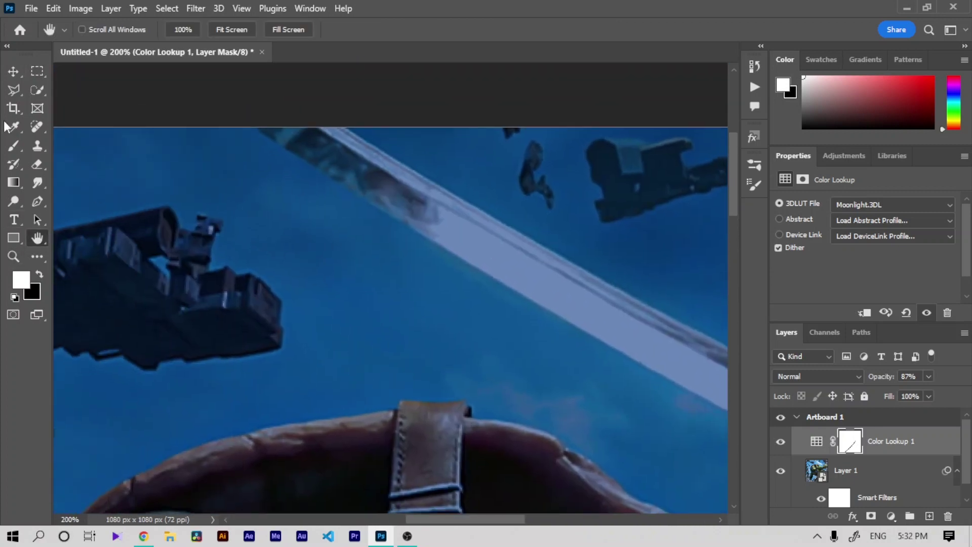
Step: Select the upper katana blade, excluding the guard, and fill it black on the lookup mask
{"action": "key", "text": "w"}
{"action": "mouse_move", "coordinate": [361, 173]}
{"action": "left_mouse_down"}
{"action": "mouse_move", "coordinate": [472, 253]}
{"action": "mouse_move", "coordinate": [673, 363]}
{"action": "mouse_move", "coordinate": [297, 299]}
{"action": "left_mouse_up"}
{"action": "key", "text": "h"}
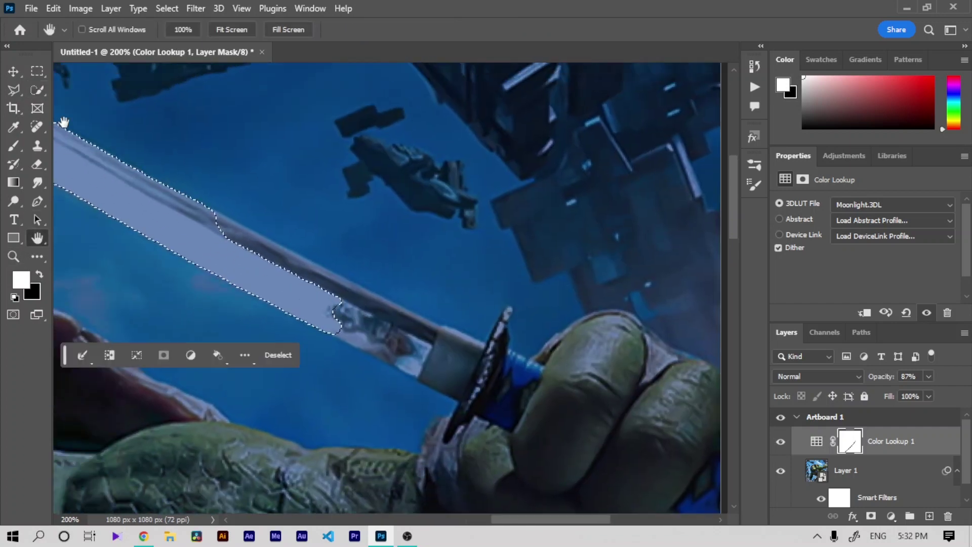
{"action": "left_click", "coordinate": [38, 89]}
{"action": "mouse_move", "coordinate": [370, 324]}
{"action": "left_mouse_down"}
{"action": "mouse_move", "coordinate": [436, 360]}
{"action": "mouse_move", "coordinate": [460, 351]}
{"action": "mouse_move", "coordinate": [411, 324]}
{"action": "left_mouse_up"}
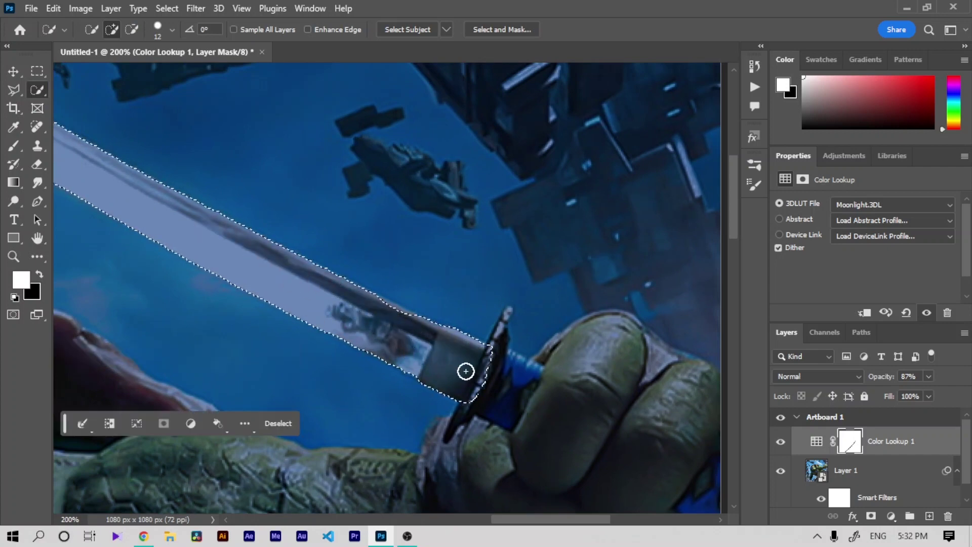
{"action": "left_click", "coordinate": [131, 30]}
{"action": "left_click_drag", "start_coordinate": [493, 383], "coordinate": [463, 419]}
{"action": "key", "text": "ctrl+minus"}
{"action": "key", "text": "ctrl+minus"}
{"action": "key", "text": "ctrl+minus"}
{"action": "key", "text": "ctrl+BackSpace"}
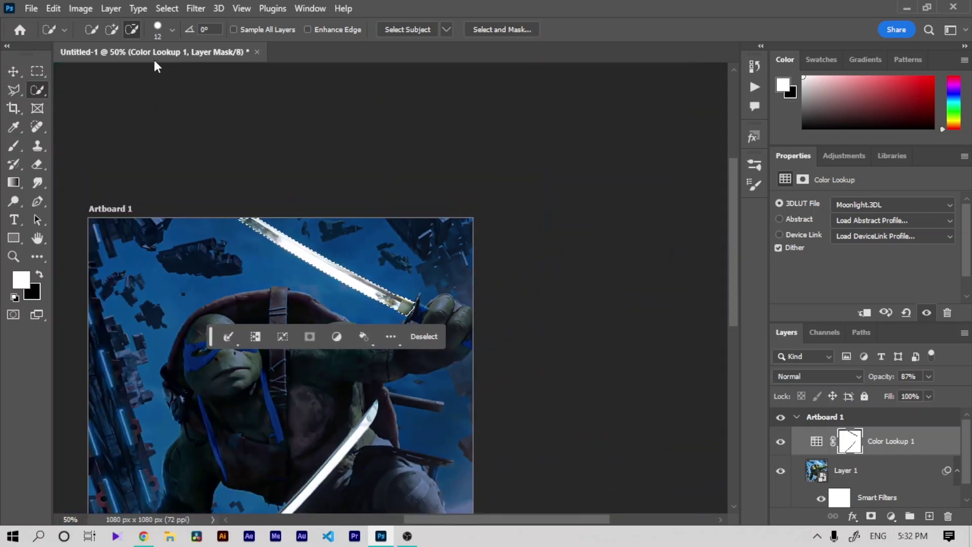
Step: Deselect and load the Color Lookup mask as a selection
{"action": "key", "text": "m"}
{"action": "key", "text": "ctrl+d"}
{"action": "key", "text": "ctrl+minus"}
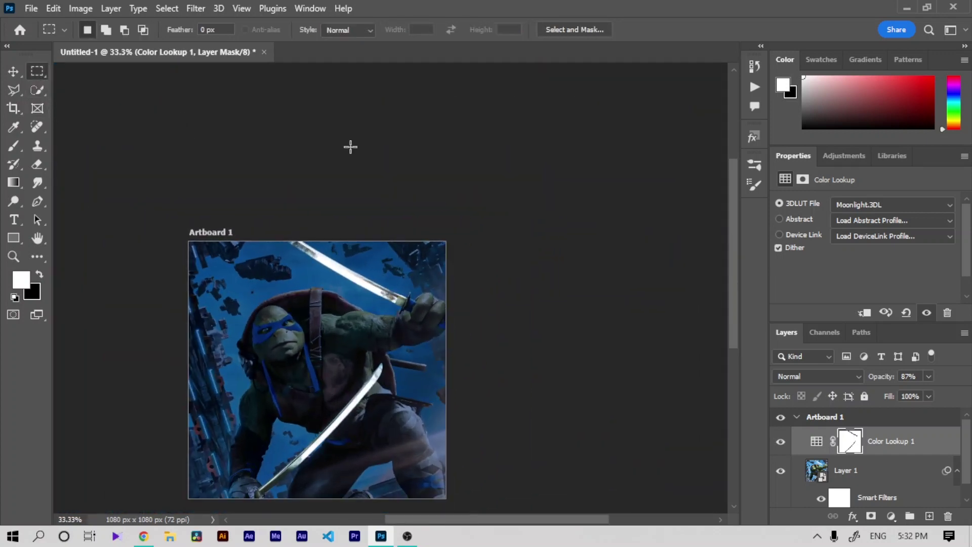
{"action": "left_click", "coordinate": [846, 437], "text": "ctrl"}
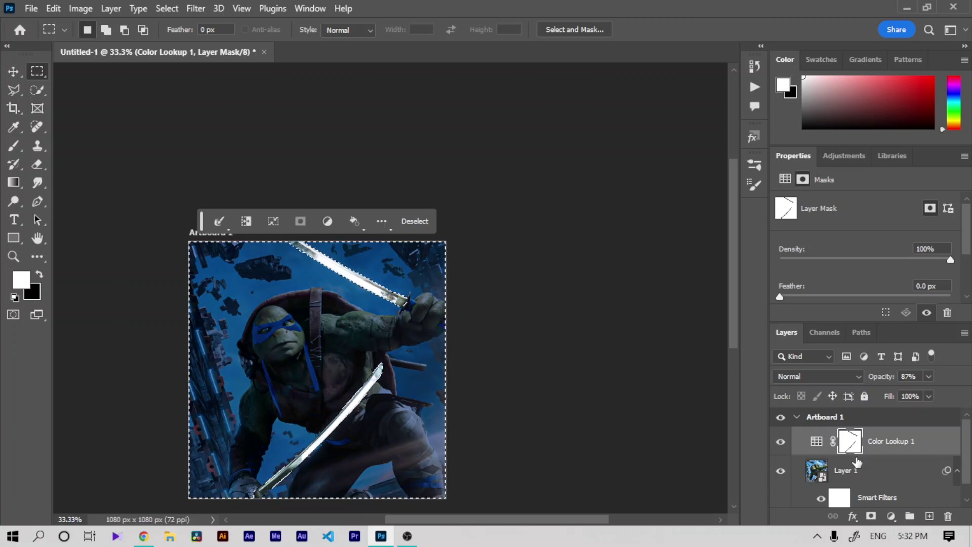
Step: Add a Solid Color fill layer in bright blue 0096ff
{"action": "left_click", "coordinate": [891, 516]}
{"action": "left_click", "coordinate": [894, 265]}
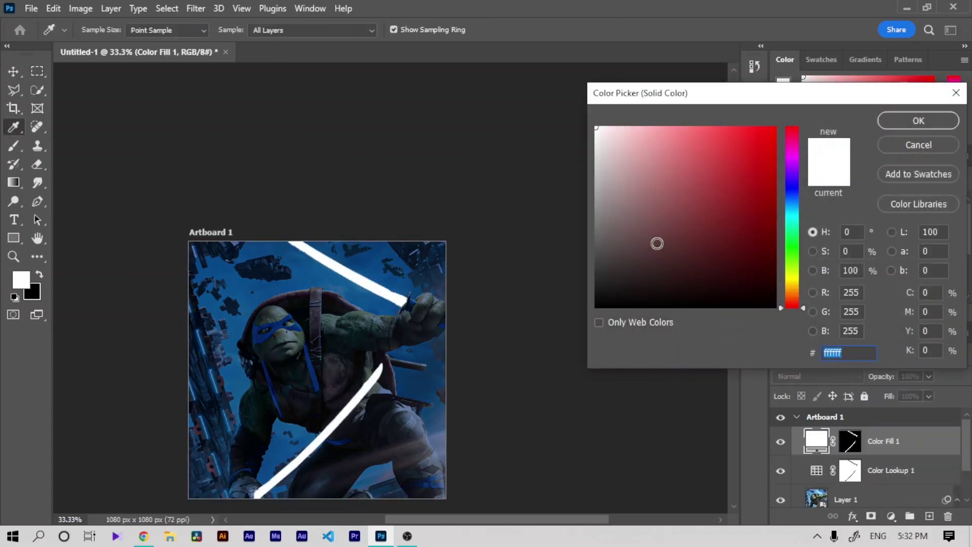
{"action": "left_click", "coordinate": [797, 205]}
{"action": "left_click_drag", "start_coordinate": [759, 132], "coordinate": [812, 126]}
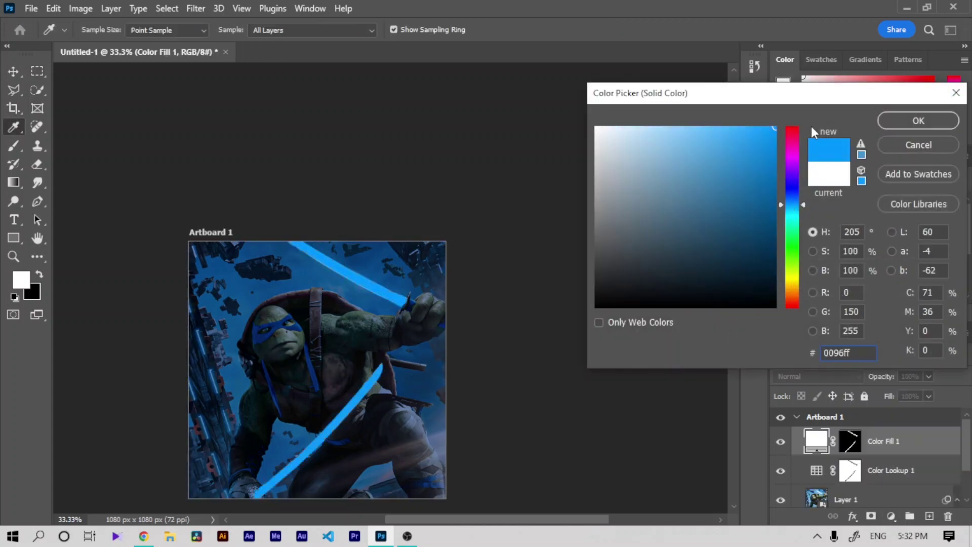
{"action": "left_click", "coordinate": [918, 120]}
{"action": "key", "text": "m"}
{"action": "scroll", "coordinate": [390, 293], "scroll_direction": "up", "scroll_amount": 3}
Step: Blend Color Fill 1 in Screen mode and split its Underlying Layer Blend If black slider
{"action": "left_click", "coordinate": [798, 376]}
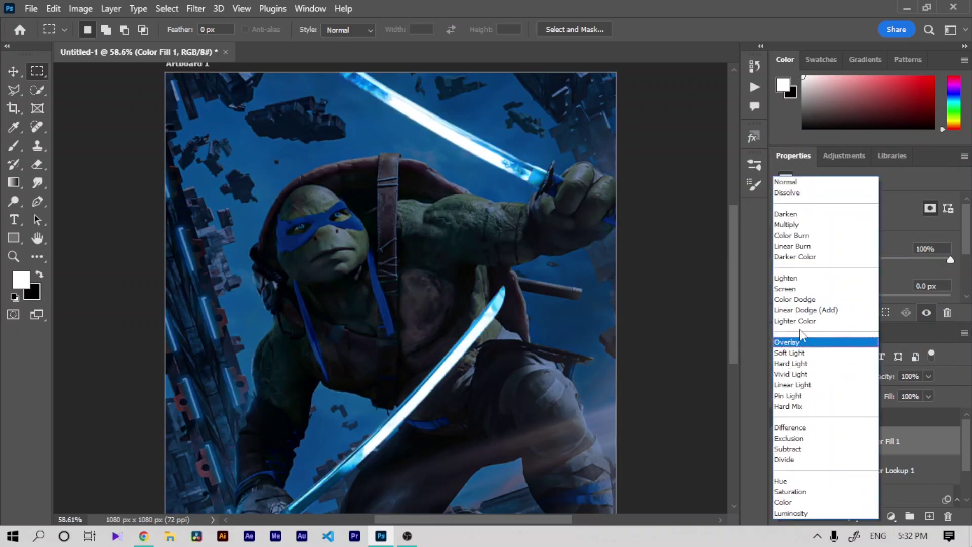
{"action": "left_click", "coordinate": [801, 285]}
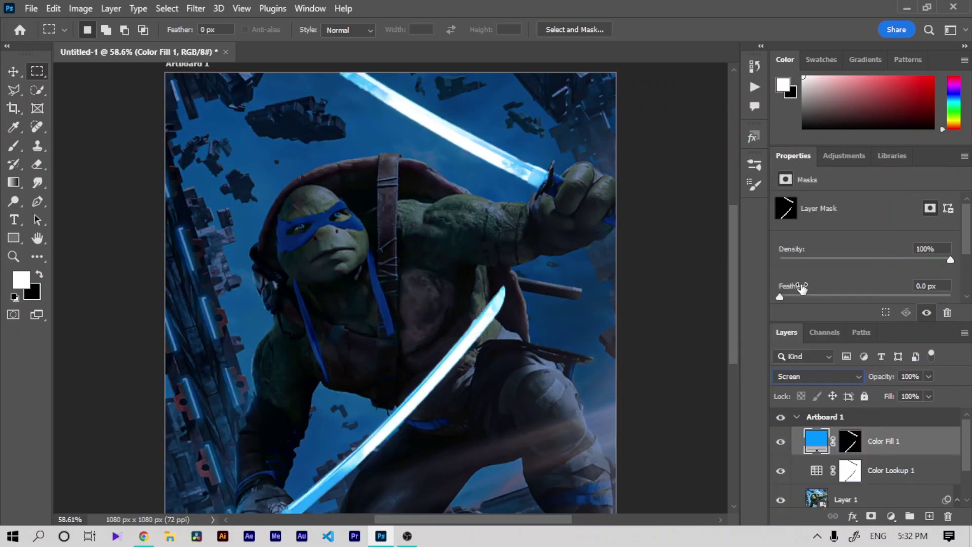
{"action": "double_click", "coordinate": [953, 442]}
{"action": "mouse_move", "coordinate": [609, 328]}
{"action": "left_mouse_down"}
{"action": "mouse_move", "coordinate": [663, 328]}
{"action": "mouse_move", "coordinate": [593, 334]}
{"action": "left_mouse_up"}
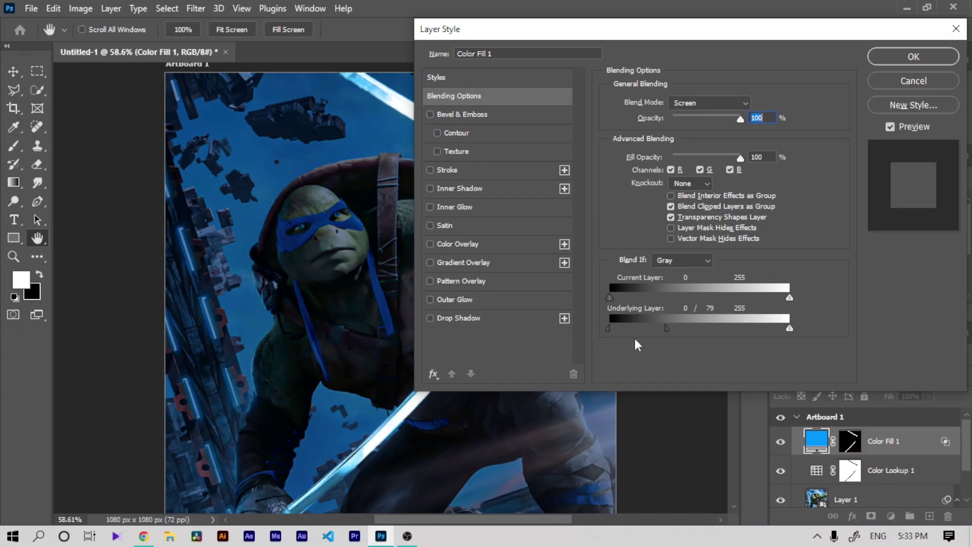
{"action": "left_click_drag", "start_coordinate": [667, 328], "coordinate": [693, 329]}
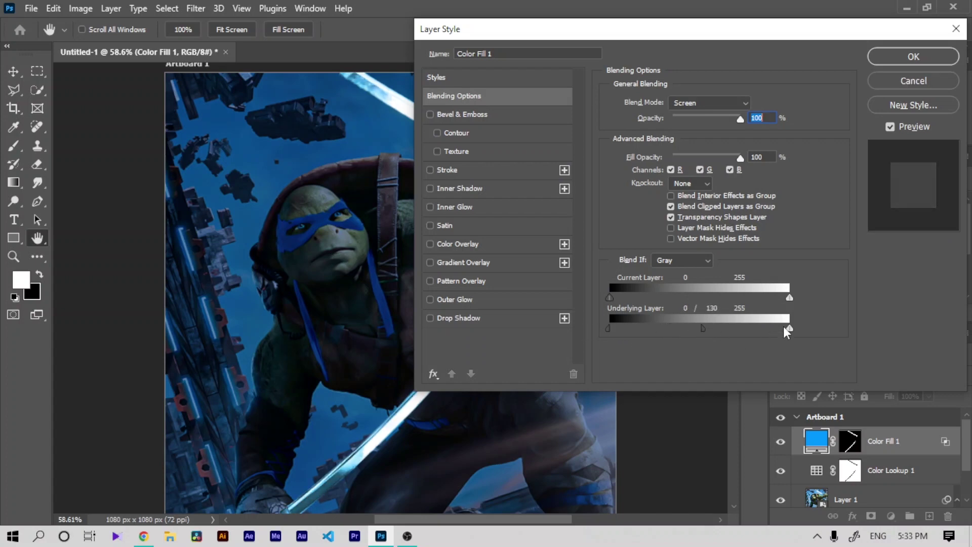
{"action": "left_click", "coordinate": [938, 56]}
{"action": "key", "text": "ctrl+minus"}
{"action": "key", "text": "ctrl+minus"}
{"action": "key", "text": "ctrl+plus"}
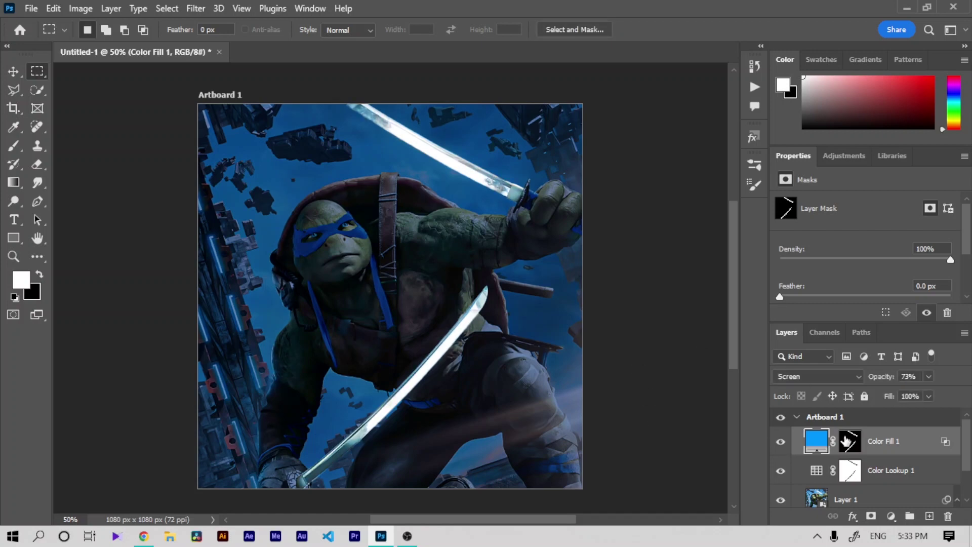
Step: Add a cyan 00f0ff Solid Color fill, invert its mask and paint glow along the upper katana
{"action": "left_click", "coordinate": [891, 516]}
{"action": "left_click", "coordinate": [881, 265]}
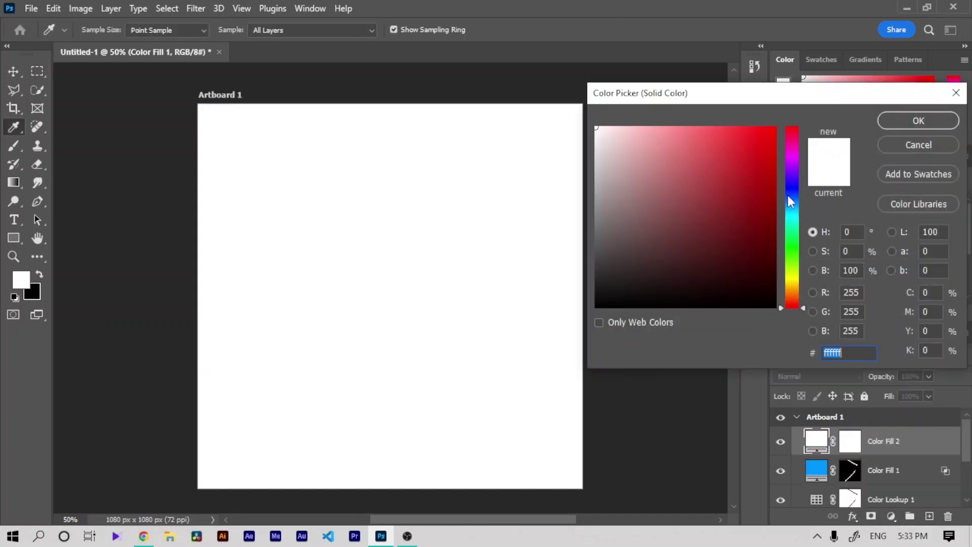
{"action": "type", "text": "00f0ff"}
{"action": "left_click", "coordinate": [915, 124]}
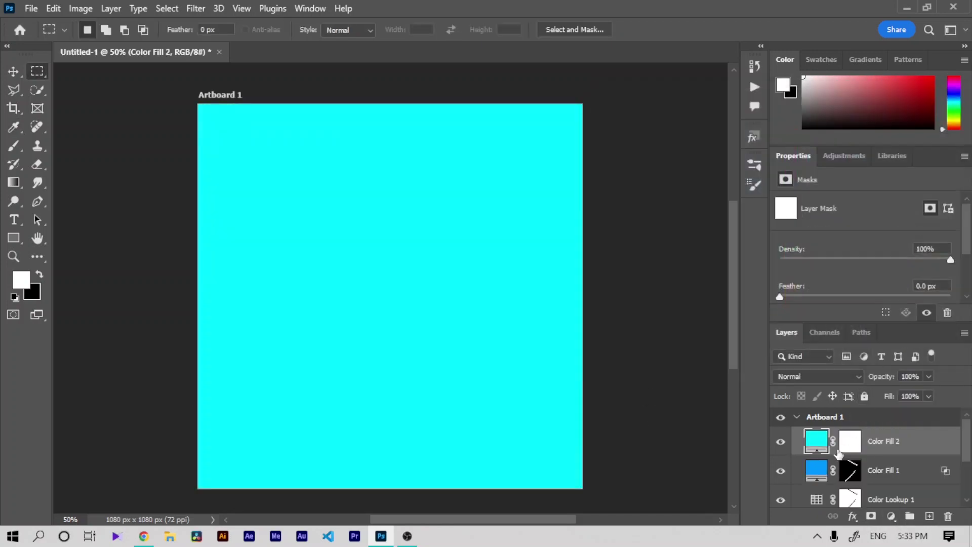
{"action": "key", "text": "ctrl+i"}
{"action": "key", "text": "b"}
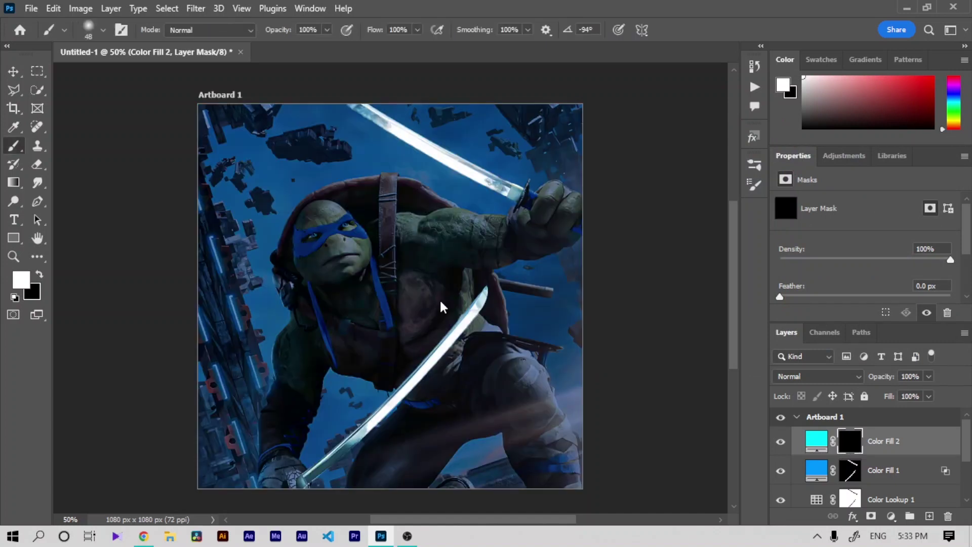
{"action": "right_click", "coordinate": [444, 307]}
{"action": "mouse_move", "coordinate": [346, 100]}
{"action": "left_mouse_down"}
{"action": "mouse_move", "coordinate": [373, 104]}
{"action": "mouse_move", "coordinate": [427, 147]}
{"action": "mouse_move", "coordinate": [524, 187]}
{"action": "left_mouse_up"}
Step: Set the glow layer to Linear Dodge (Add), paint the lower katana, and lower opacity to 30%
{"action": "left_click", "coordinate": [810, 376]}
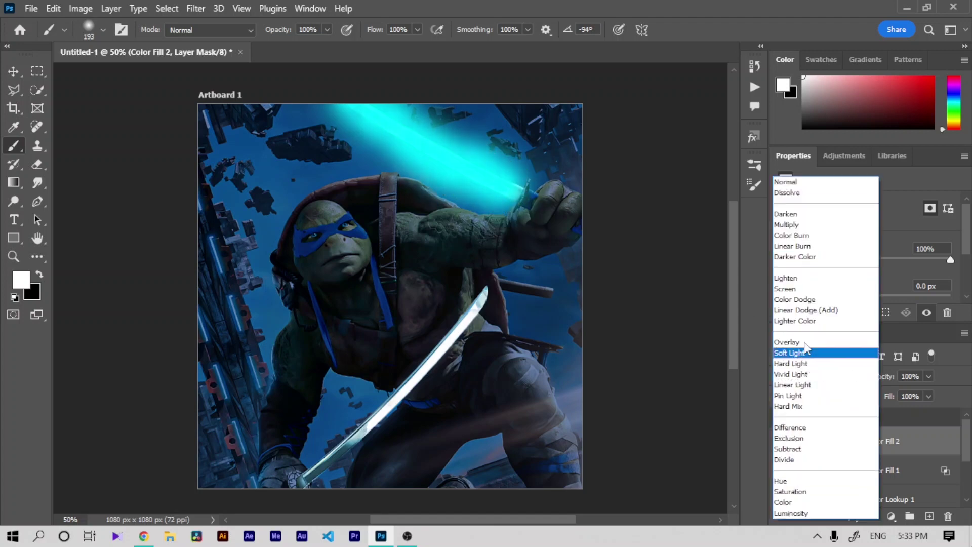
{"action": "left_click", "coordinate": [804, 309]}
{"action": "mouse_move", "coordinate": [484, 294]}
{"action": "left_mouse_down"}
{"action": "mouse_move", "coordinate": [416, 377]}
{"action": "mouse_move", "coordinate": [308, 462]}
{"action": "mouse_move", "coordinate": [376, 432]}
{"action": "mouse_move", "coordinate": [378, 405]}
{"action": "left_mouse_up"}
{"action": "left_click", "coordinate": [379, 405]}
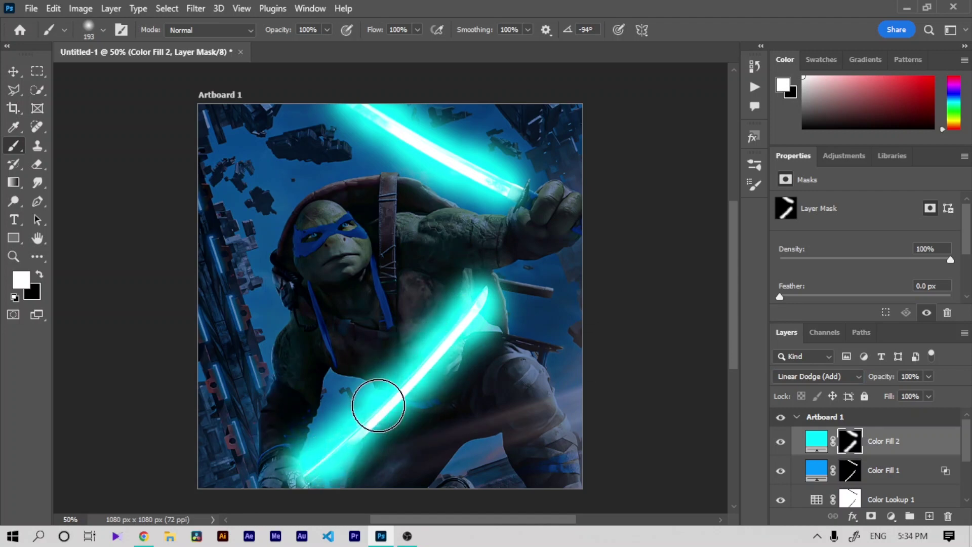
{"action": "left_click_drag", "start_coordinate": [886, 381], "coordinate": [871, 382]}
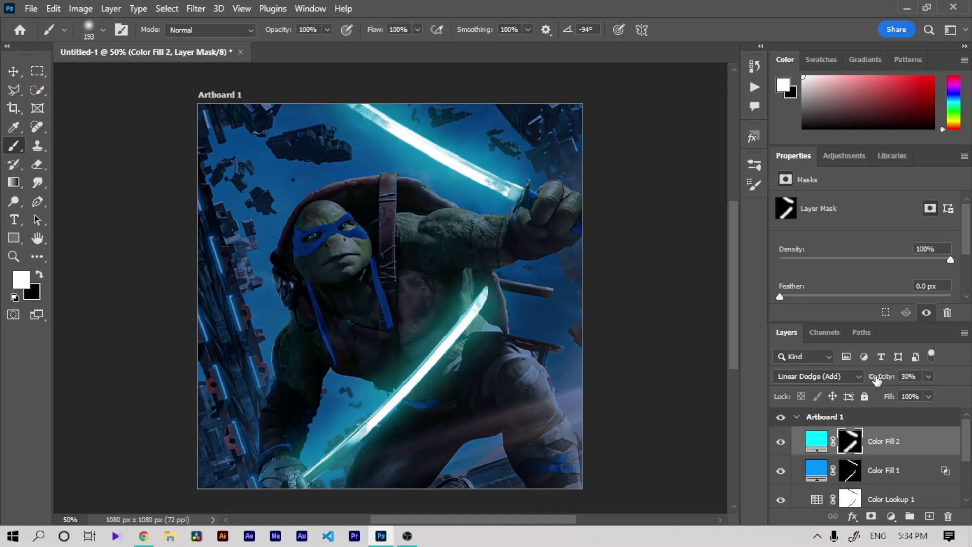
{"action": "key", "text": "ctrl+minus"}
{"action": "key", "text": "ctrl+plus"}
{"action": "key", "text": "ctrl+plus"}
{"action": "key", "text": "ctrl+plus"}
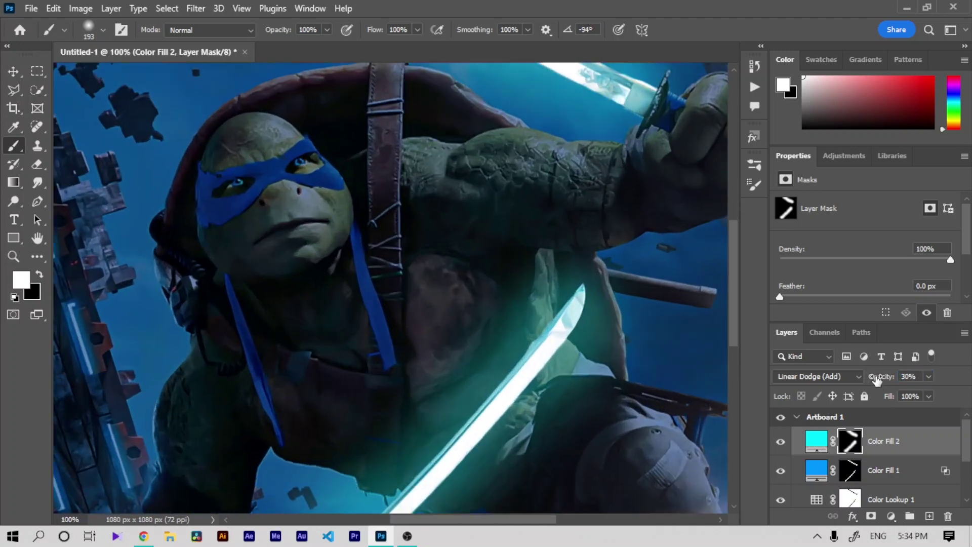
Step: On Color Lookup 1's mask, paint black over the chest with a 29% flow, 0% hardness brush
{"action": "left_click_drag", "start_coordinate": [967, 442], "coordinate": [967, 476]}
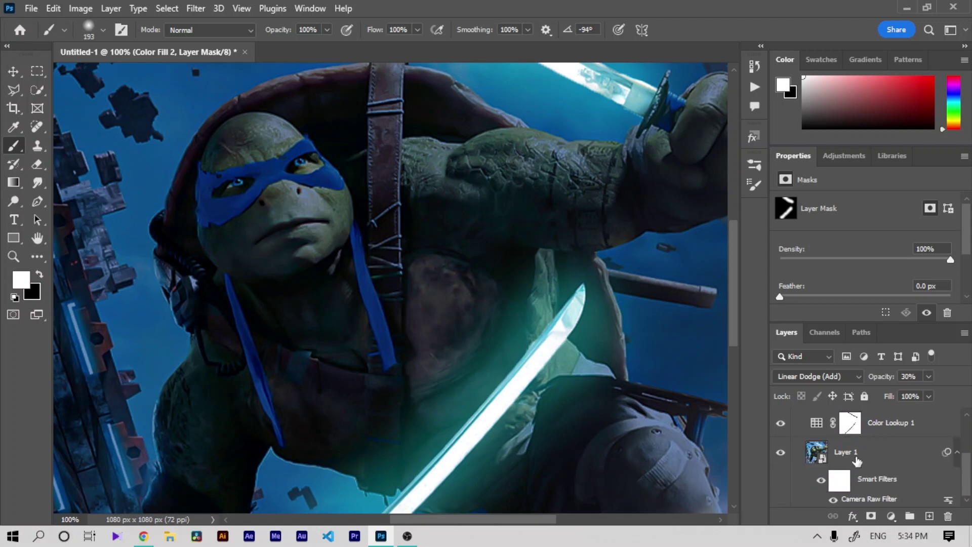
{"action": "left_click", "coordinate": [891, 423]}
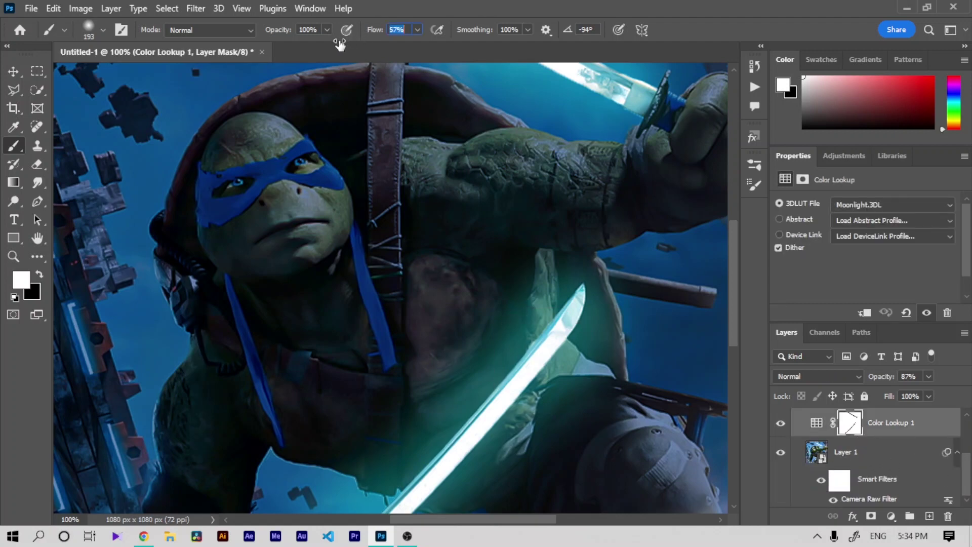
{"action": "right_click", "coordinate": [503, 290]}
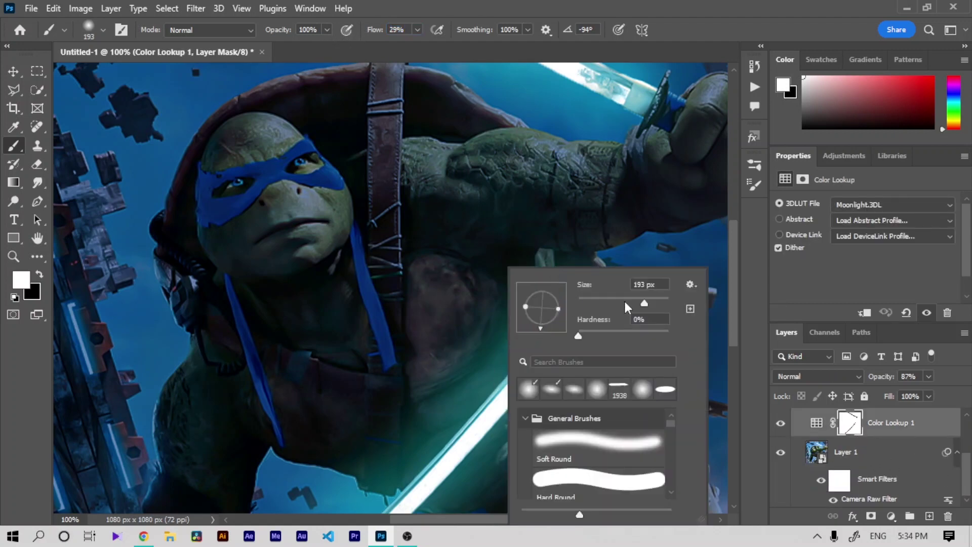
{"action": "left_click", "coordinate": [392, 409]}
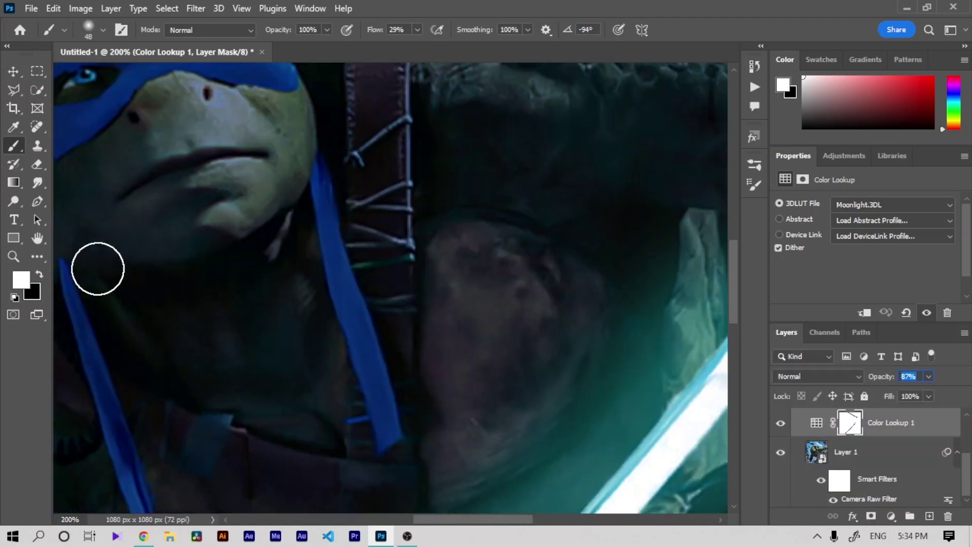
{"action": "key", "text": "x"}
{"action": "left_click_drag", "start_coordinate": [568, 345], "coordinate": [458, 469]}
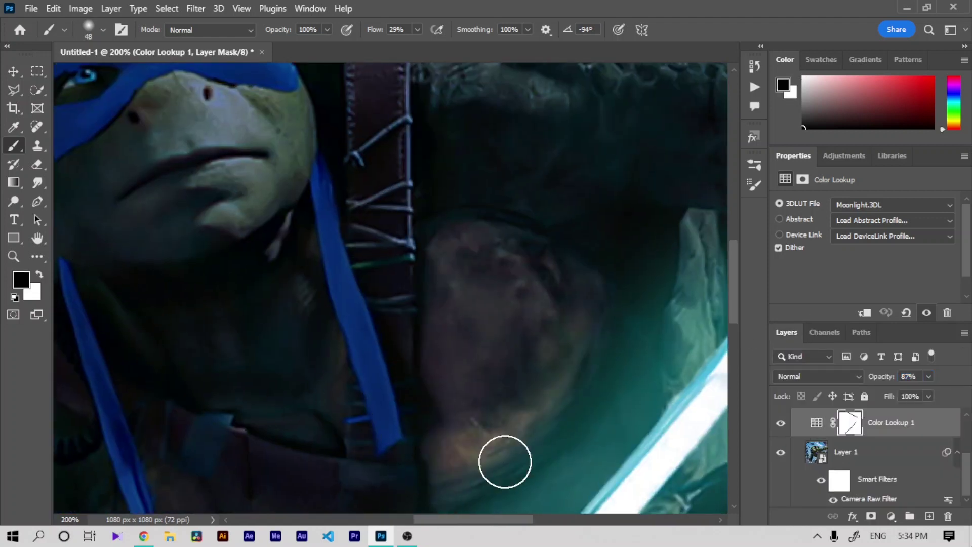
Step: Paint the Moonlight lookup off the turtle's chin and neck, then check the whole poster
{"action": "key", "text": "ctrl+minus"}
{"action": "key", "text": "ctrl+minus"}
{"action": "key", "text": "ctrl+minus"}
{"action": "key", "text": "ctrl+minus"}
{"action": "key", "text": "ctrl+minus"}
{"action": "key", "text": "ctrl+plus"}
{"action": "key", "text": "ctrl+plus"}
{"action": "key", "text": "ctrl+plus"}
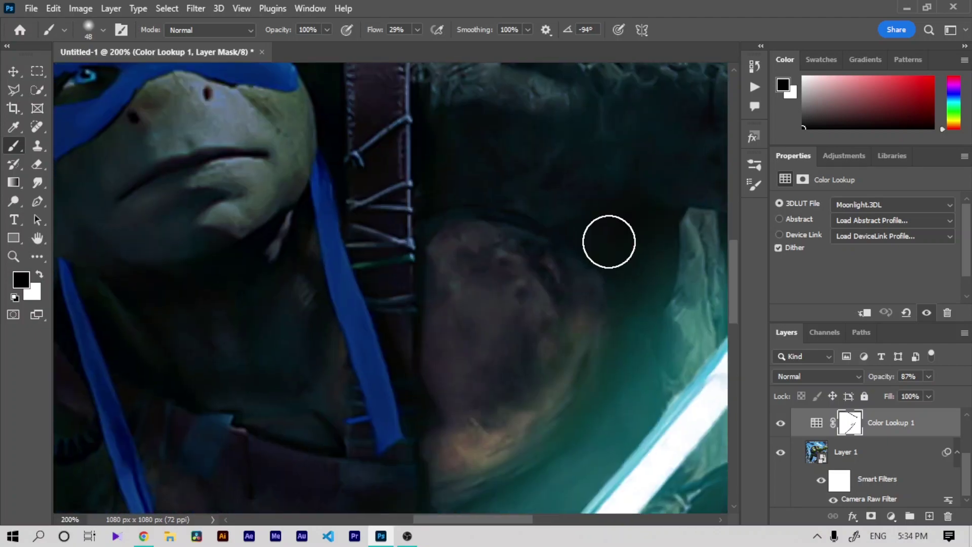
{"action": "key", "text": "ctrl+minus"}
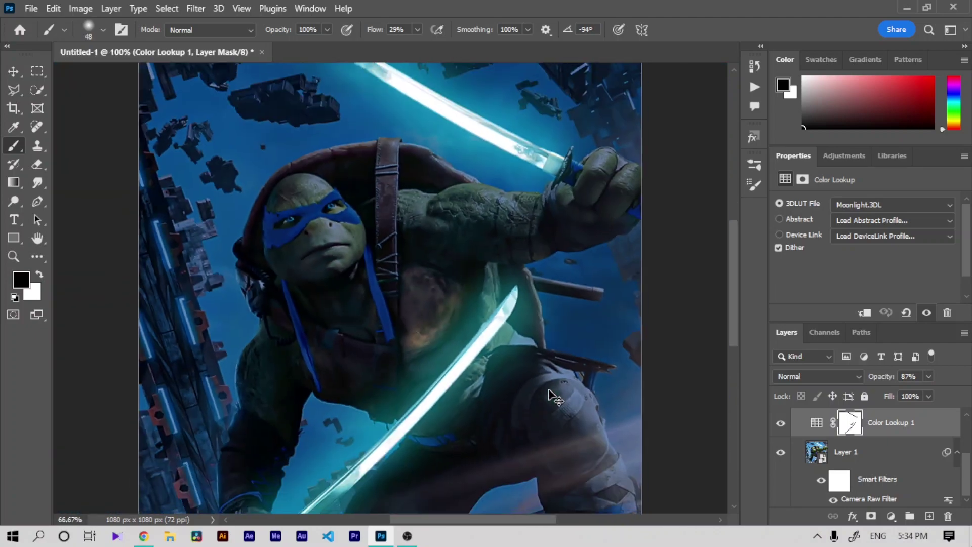
{"action": "key", "text": "ctrl+minus"}
{"action": "key", "text": "ctrl+plus"}
{"action": "key", "text": "ctrl+plus"}
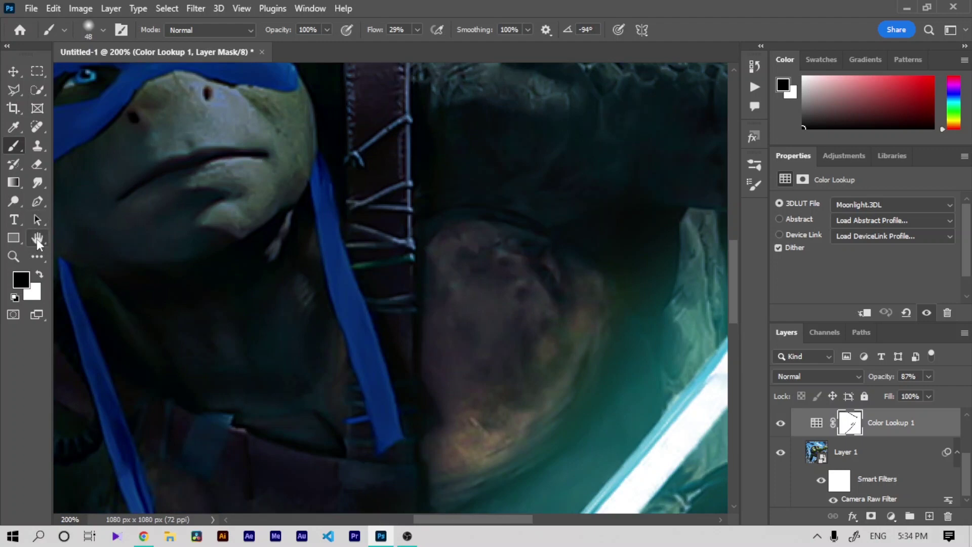
{"action": "key", "text": "h"}
{"action": "left_click_drag", "start_coordinate": [471, 507], "coordinate": [316, 415]}
{"action": "key", "text": "b"}
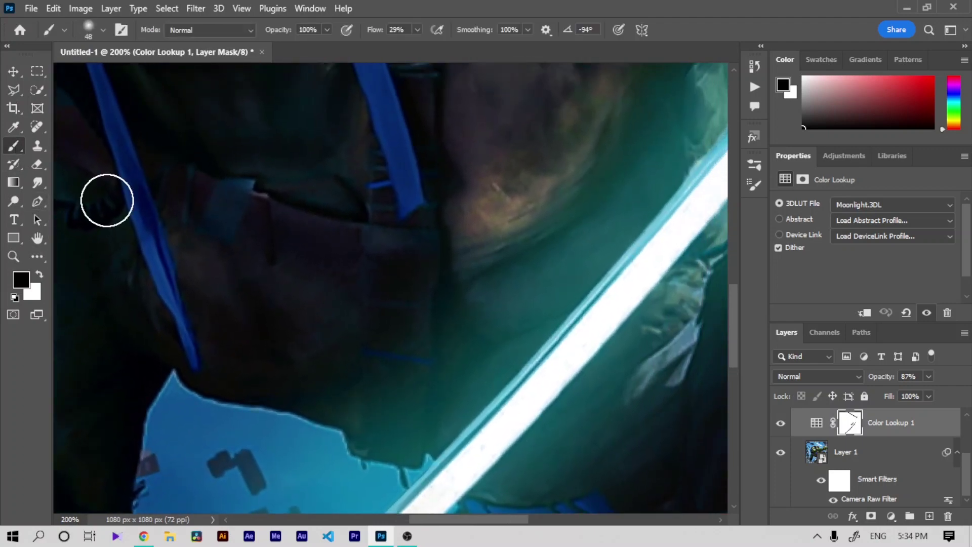
{"action": "key", "text": "ctrl+minus"}
{"action": "key", "text": "ctrl+minus"}
{"action": "key", "text": "ctrl+minus"}
{"action": "key", "text": "ctrl+plus"}
{"action": "key", "text": "ctrl+plus"}
{"action": "key", "text": "ctrl+plus"}
{"action": "left_click_drag", "start_coordinate": [361, 111], "coordinate": [215, 146]}
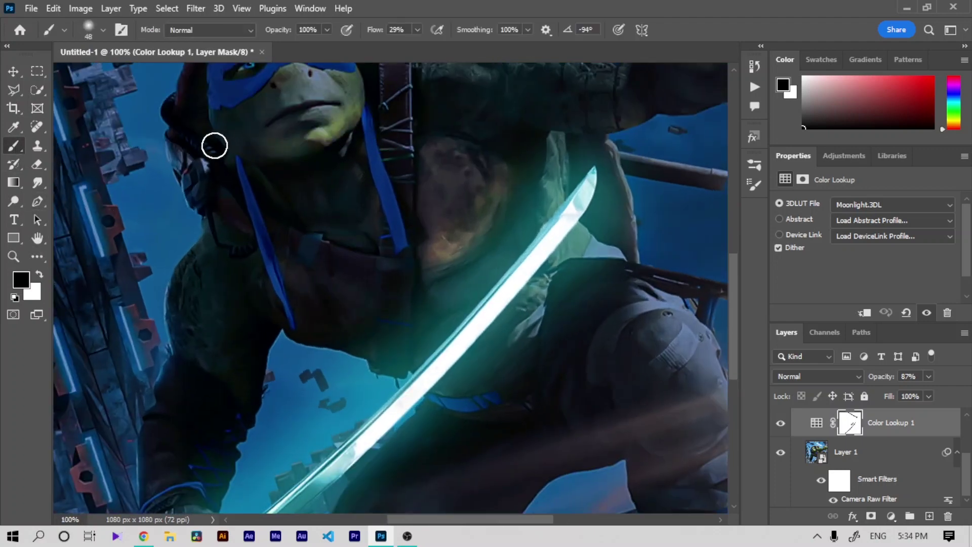
{"action": "key", "text": "ctrl+minus"}
{"action": "key", "text": "ctrl+plus"}
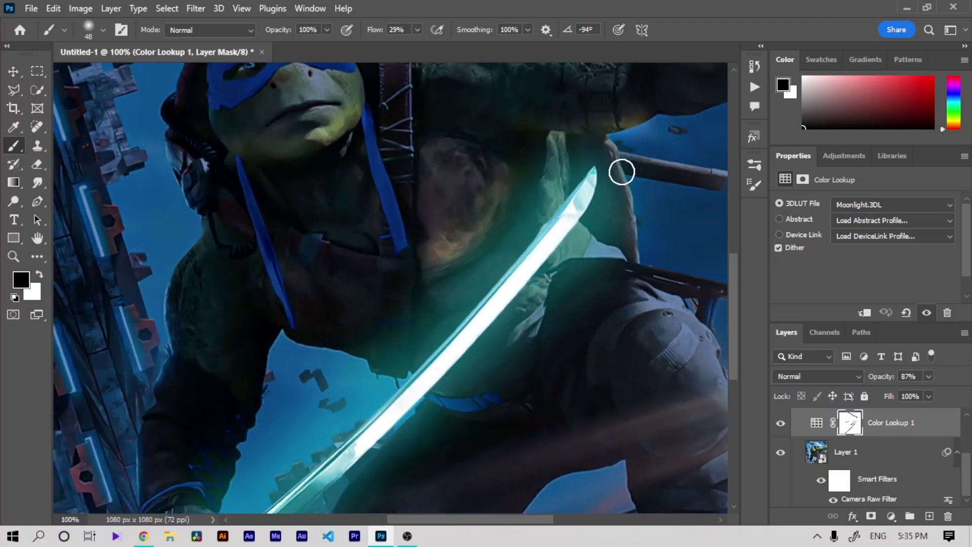
{"action": "key", "text": "ctrl+minus"}
{"action": "key", "text": "ctrl+minus"}
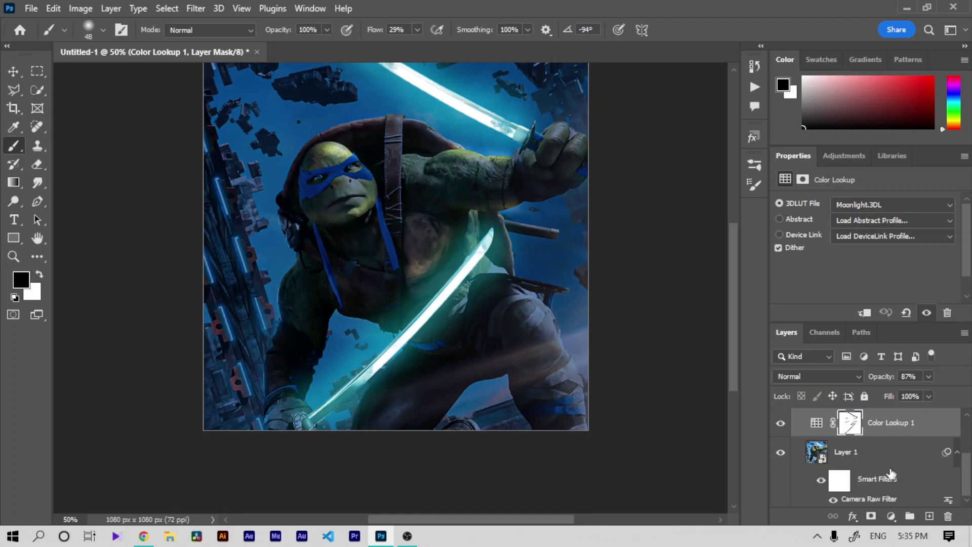
Step: Add a light blue Solid Color fill layer set to Linear Dodge (Add)
{"action": "left_click", "coordinate": [891, 516]}
{"action": "left_click", "coordinate": [886, 264]}
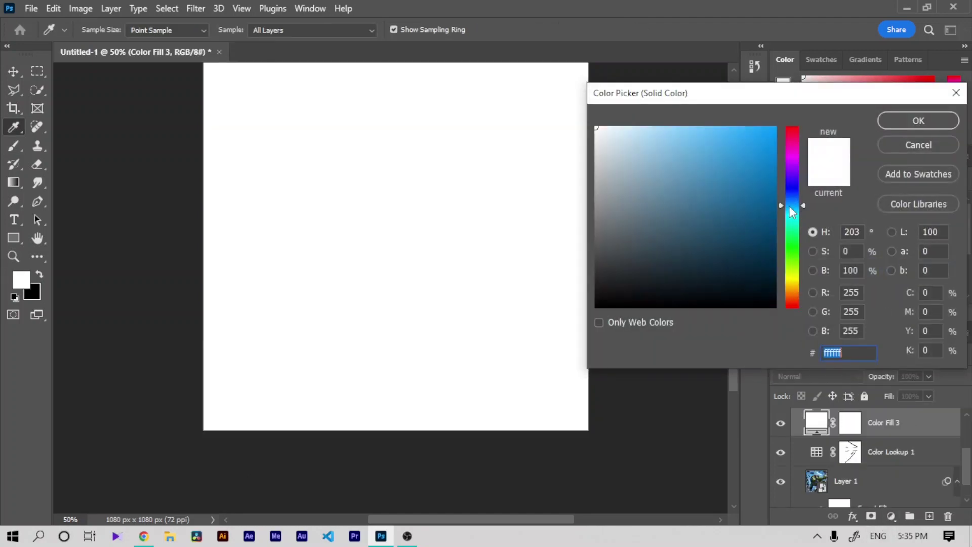
{"action": "left_click", "coordinate": [770, 133]}
{"action": "left_click", "coordinate": [918, 120]}
{"action": "left_click", "coordinate": [817, 376]}
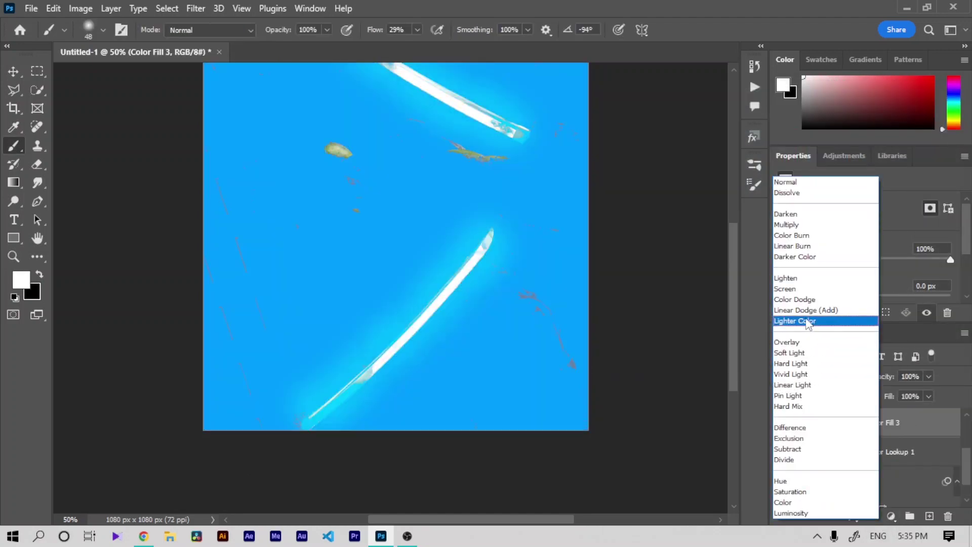
{"action": "left_click", "coordinate": [805, 309]}
Step: Hide the blue fill entirely by filling its layer mask with black
{"action": "left_click", "coordinate": [851, 423]}
{"action": "key", "text": "x"}
{"action": "key", "text": "alt+BackSpace"}
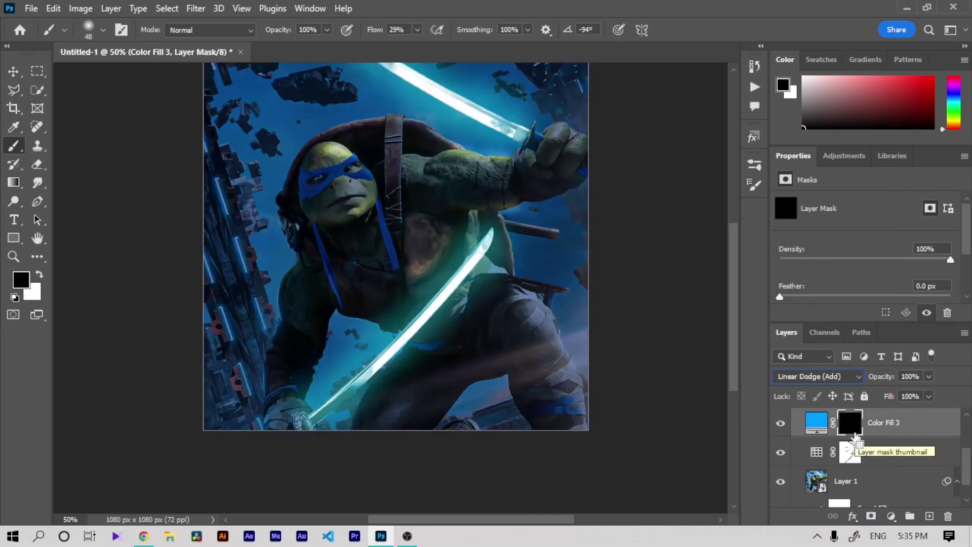
{"action": "scroll", "coordinate": [436, 334], "scroll_direction": "up", "scroll_amount": 1}
{"action": "scroll", "coordinate": [437, 334], "scroll_direction": "up", "scroll_amount": 3}
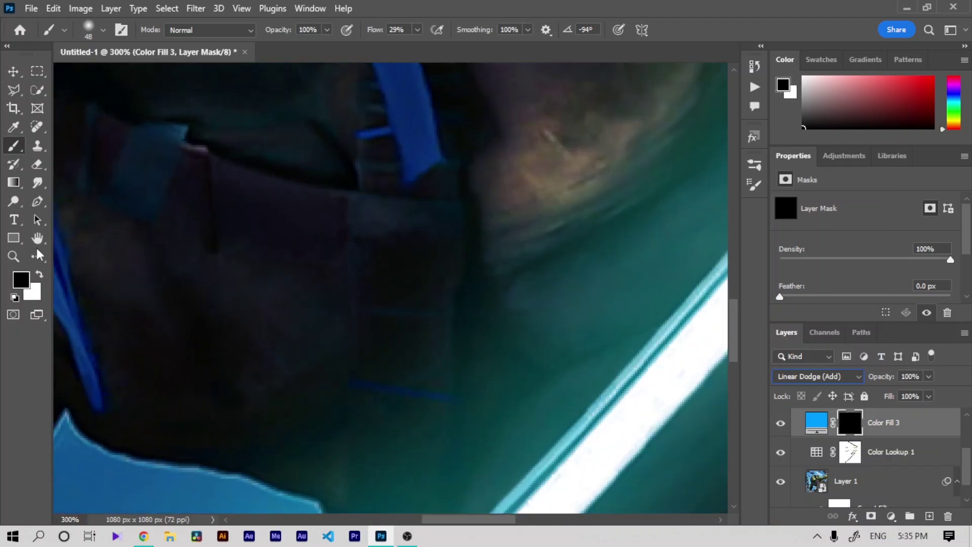
Step: Paint white on the mask to add cyan glow along the lower katana blade
{"action": "left_click", "coordinate": [40, 274]}
{"action": "left_click_drag", "start_coordinate": [526, 193], "coordinate": [694, 76]}
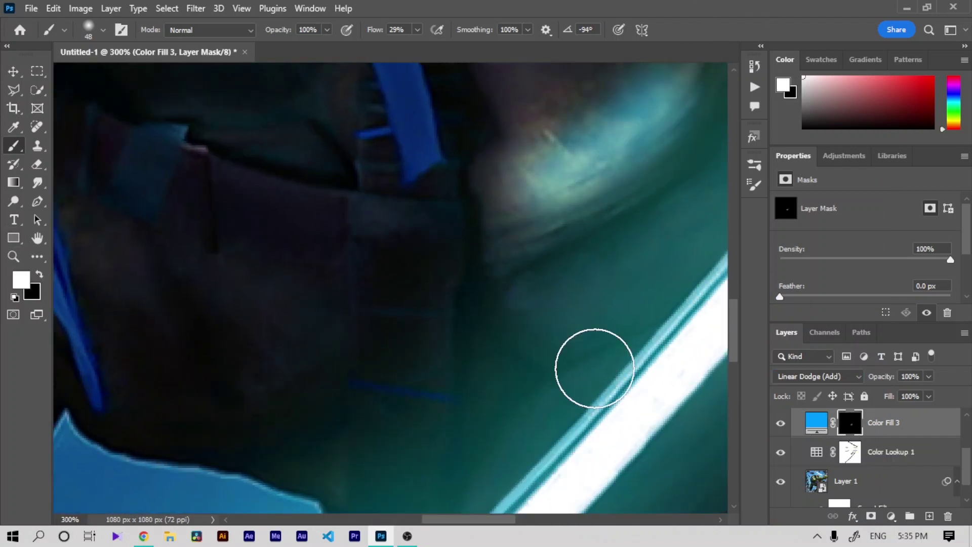
{"action": "scroll", "coordinate": [597, 375], "scroll_direction": "down", "scroll_amount": 3}
{"action": "left_click_drag", "start_coordinate": [464, 215], "coordinate": [405, 277]}
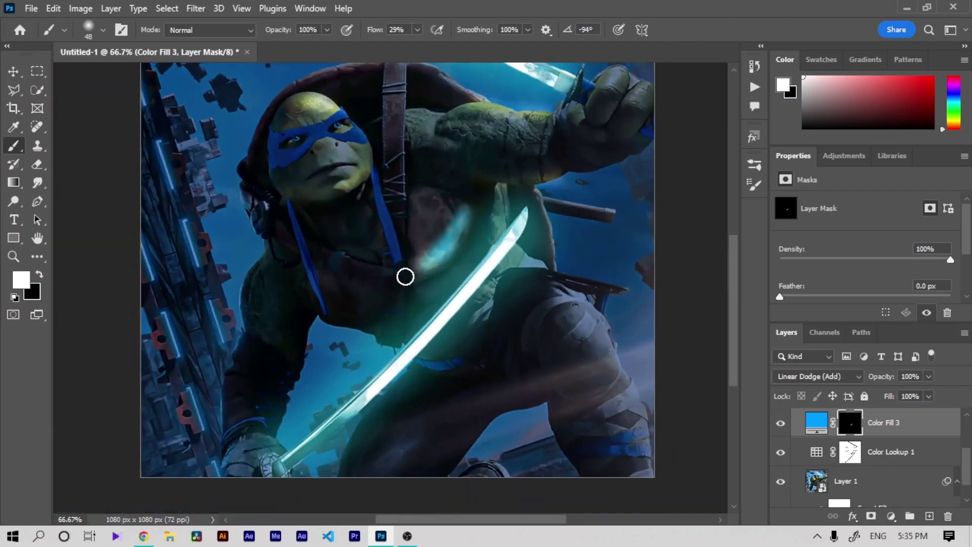
{"action": "scroll", "coordinate": [463, 383], "scroll_direction": "down", "scroll_amount": 3}
{"action": "scroll", "coordinate": [463, 383], "scroll_direction": "up", "scroll_amount": 3}
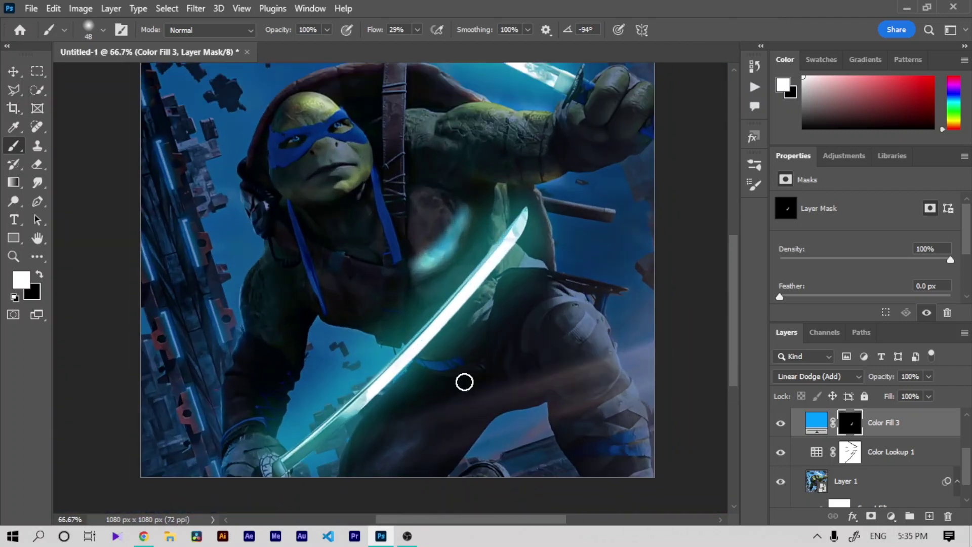
{"action": "key", "text": "ctrl+plus"}
{"action": "key", "text": "ctrl+plus"}
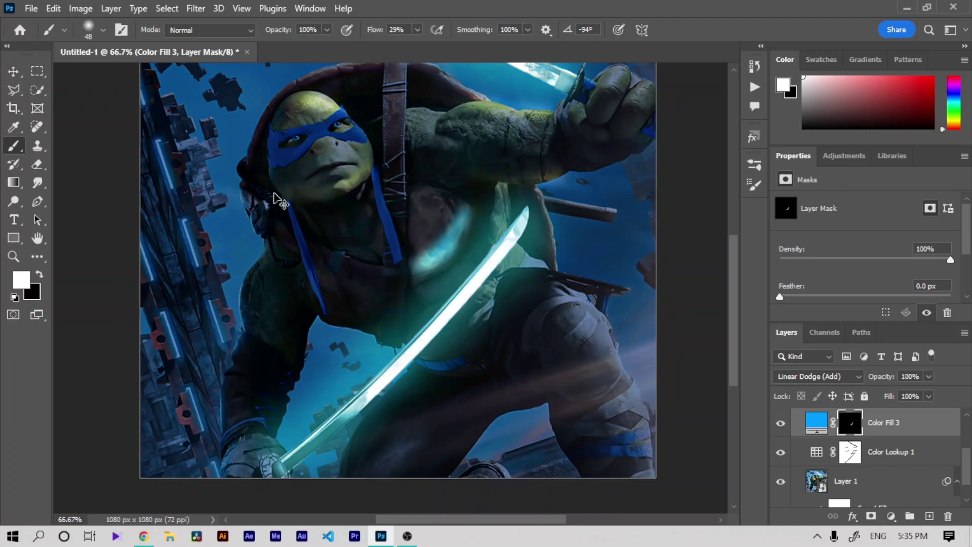
{"action": "left_click_drag", "start_coordinate": [447, 337], "coordinate": [456, 237]}
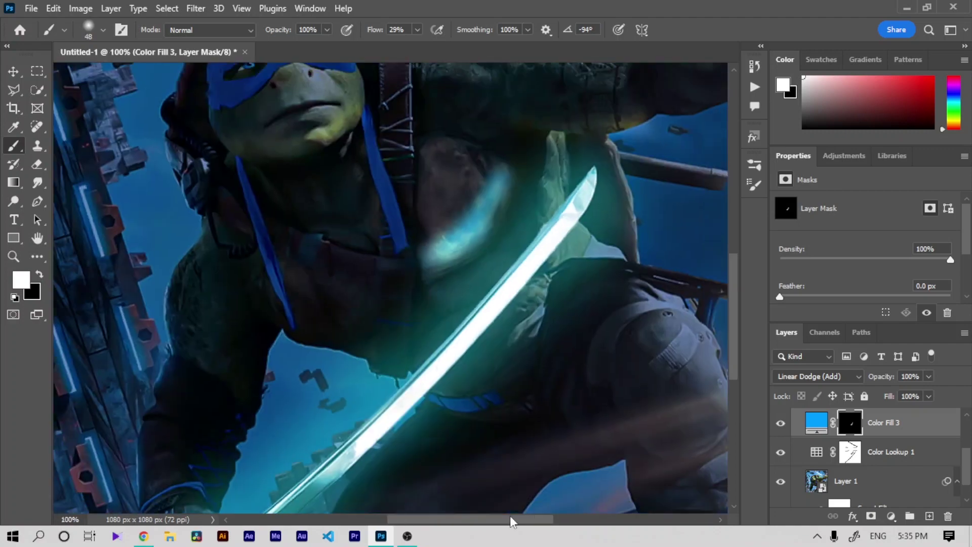
{"action": "key", "text": "ctrl+minus"}
{"action": "key", "text": "ctrl+minus"}
{"action": "key", "text": "ctrl+minus"}
Step: Extend the cyan glow along the turtle's shell edge and forearm
{"action": "key", "text": "ctrl+plus"}
{"action": "key", "text": "ctrl+plus"}
{"action": "key", "text": "ctrl+plus"}
{"action": "key", "text": "h"}
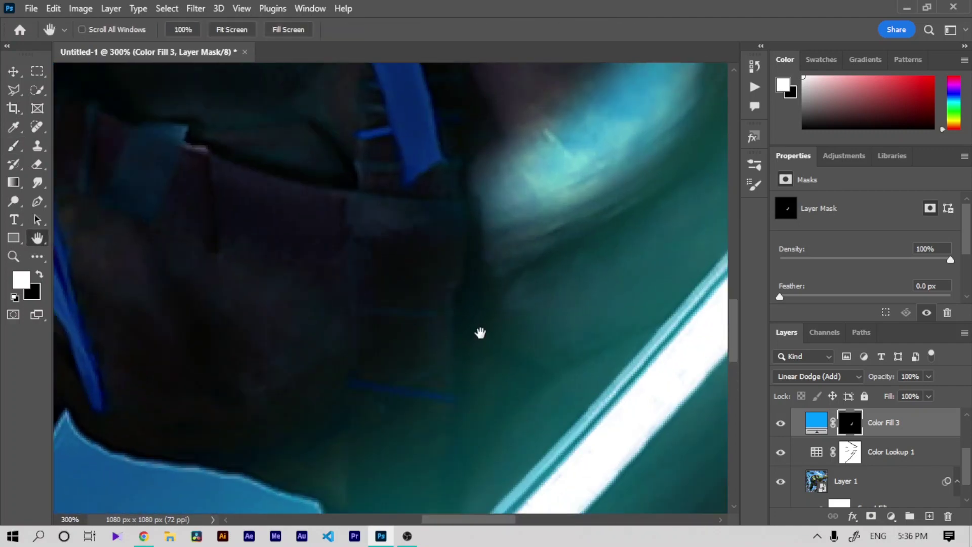
{"action": "mouse_move", "coordinate": [480, 332]}
{"action": "left_mouse_down"}
{"action": "mouse_move", "coordinate": [471, 174]}
{"action": "mouse_move", "coordinate": [510, 178]}
{"action": "left_mouse_up"}
{"action": "key", "text": "b"}
{"action": "left_click_drag", "start_coordinate": [467, 327], "coordinate": [82, 287]}
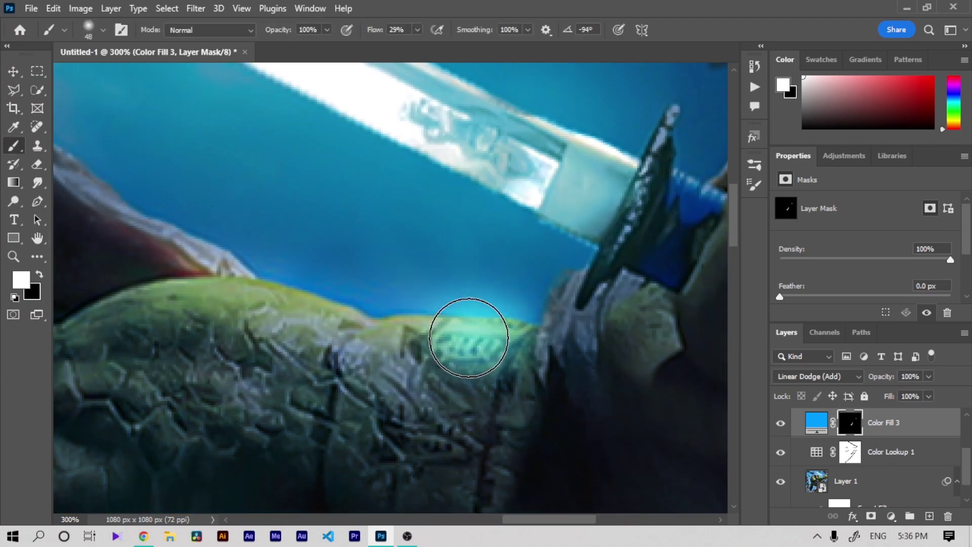
{"action": "key", "text": "ctrl+minus"}
{"action": "key", "text": "ctrl+minus"}
{"action": "key", "text": "ctrl+minus"}
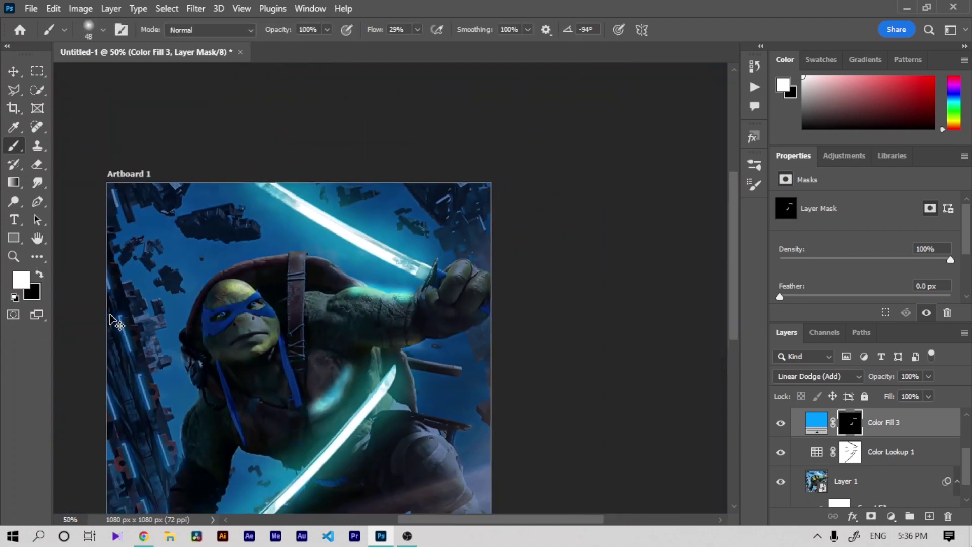
{"action": "key", "text": "ctrl+plus"}
{"action": "key", "text": "ctrl+plus"}
{"action": "key", "text": "ctrl+plus"}
{"action": "mouse_move", "coordinate": [260, 293]}
{"action": "left_mouse_down"}
{"action": "mouse_move", "coordinate": [169, 211]}
{"action": "mouse_move", "coordinate": [65, 146]}
{"action": "left_mouse_up"}
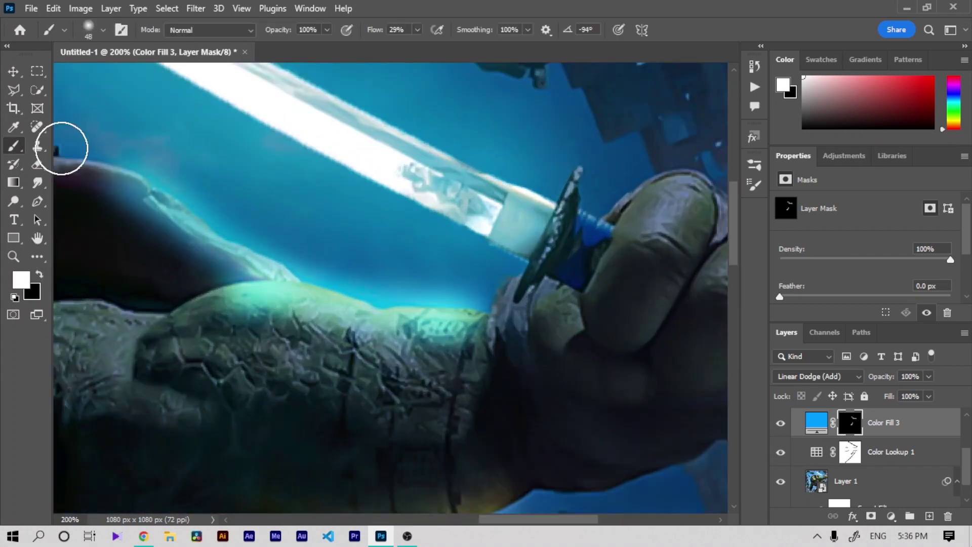
{"action": "key", "text": "ctrl+minus"}
{"action": "key", "text": "ctrl+minus"}
{"action": "key", "text": "ctrl+minus"}
{"action": "key", "text": "ctrl+minus"}
{"action": "key", "text": "ctrl+plus"}
{"action": "key", "text": "ctrl+plus"}
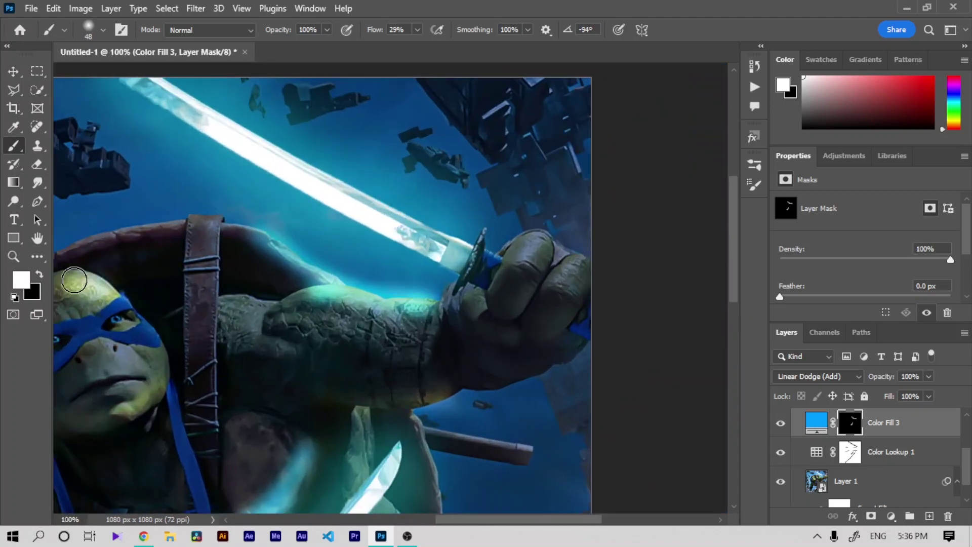
{"action": "key", "text": "h"}
{"action": "left_click_drag", "start_coordinate": [170, 272], "coordinate": [347, 210]}
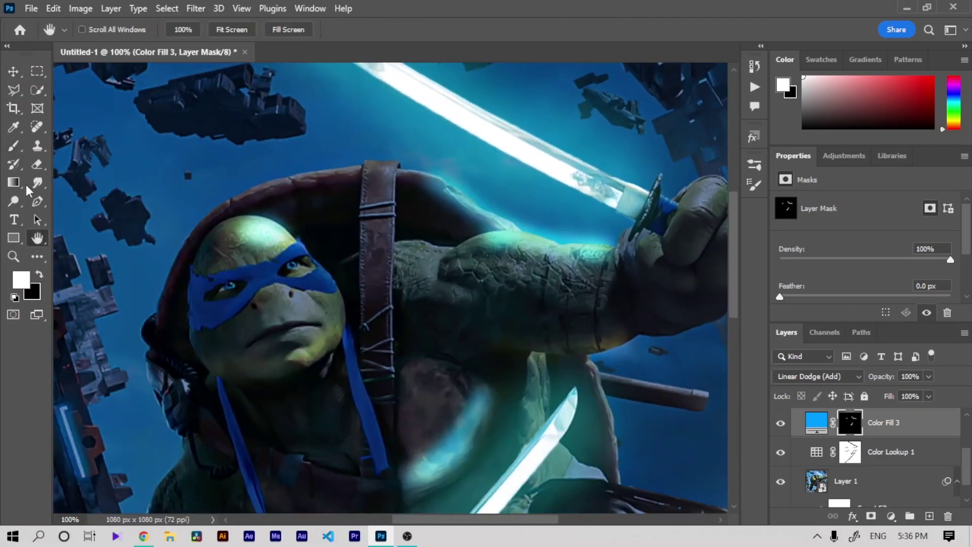
{"action": "key", "text": "b"}
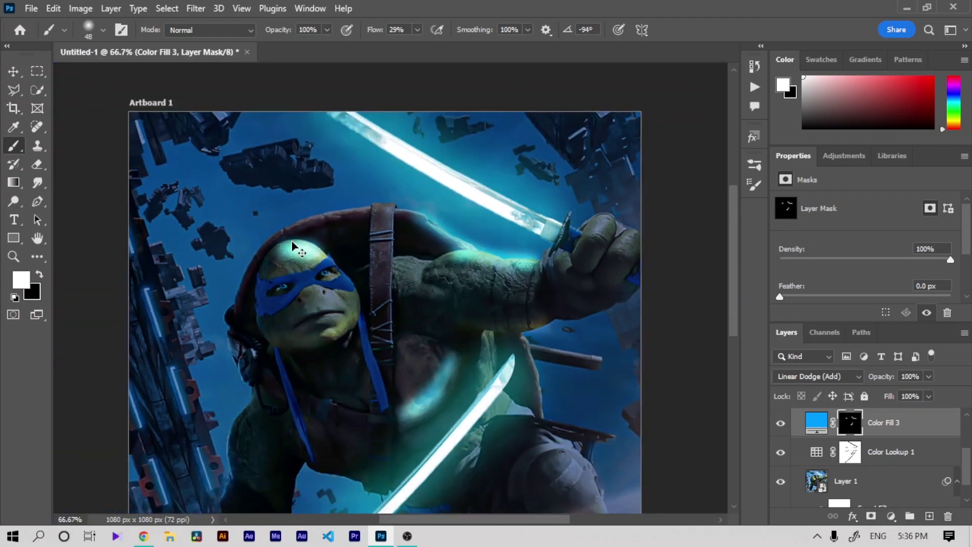
Step: Set the glow layer to Lighter Color blending at 30% opacity
{"action": "key", "text": "ctrl+minus"}
{"action": "key", "text": "ctrl+minus"}
{"action": "left_click_drag", "start_coordinate": [883, 377], "coordinate": [872, 381]}
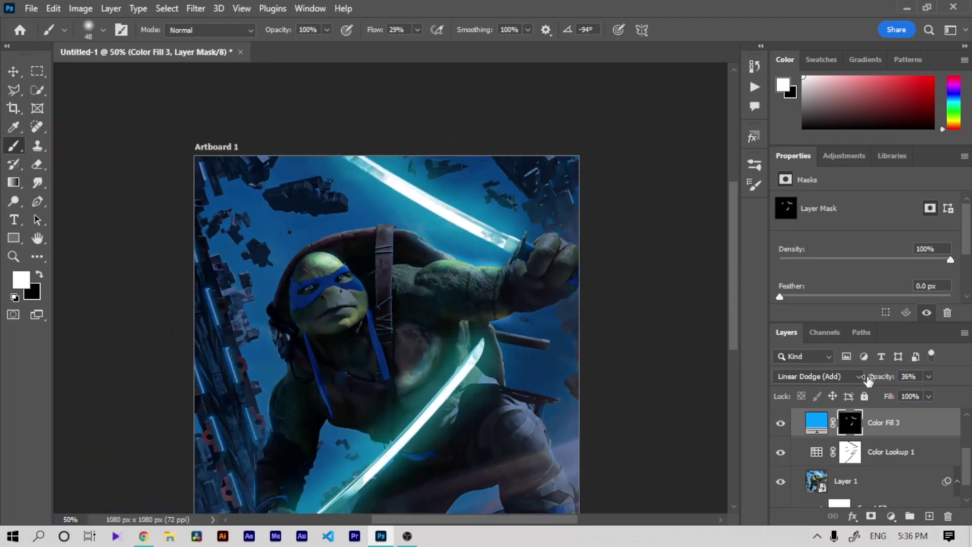
{"action": "left_click", "coordinate": [864, 377]}
{"action": "left_click", "coordinate": [821, 318]}
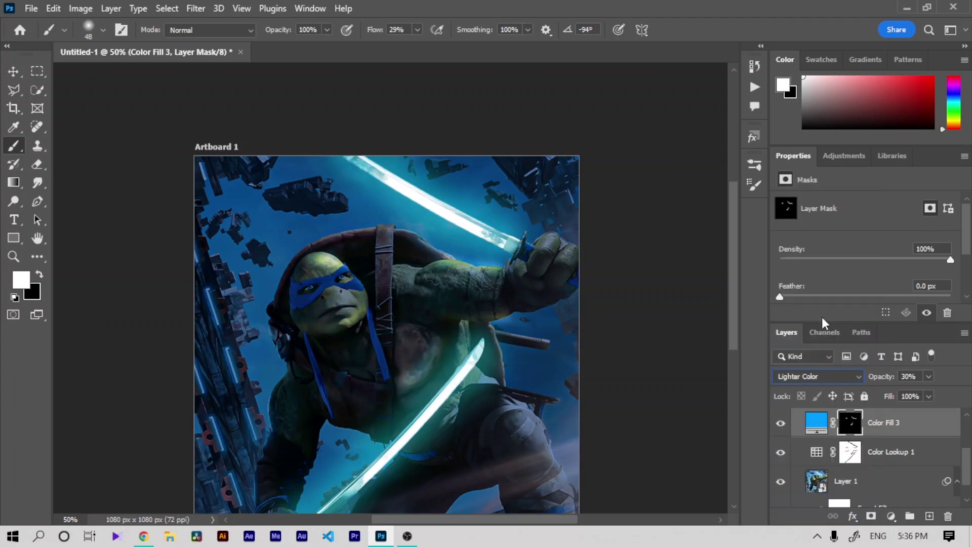
Step: Switch to a black brush and zoom in close on the turtle's face
{"action": "key", "text": "ctrl+minus"}
{"action": "key", "text": "ctrl+plus"}
{"action": "key", "text": "ctrl+plus"}
{"action": "key", "text": "ctrl+plus"}
{"action": "key", "text": "ctrl+plus"}
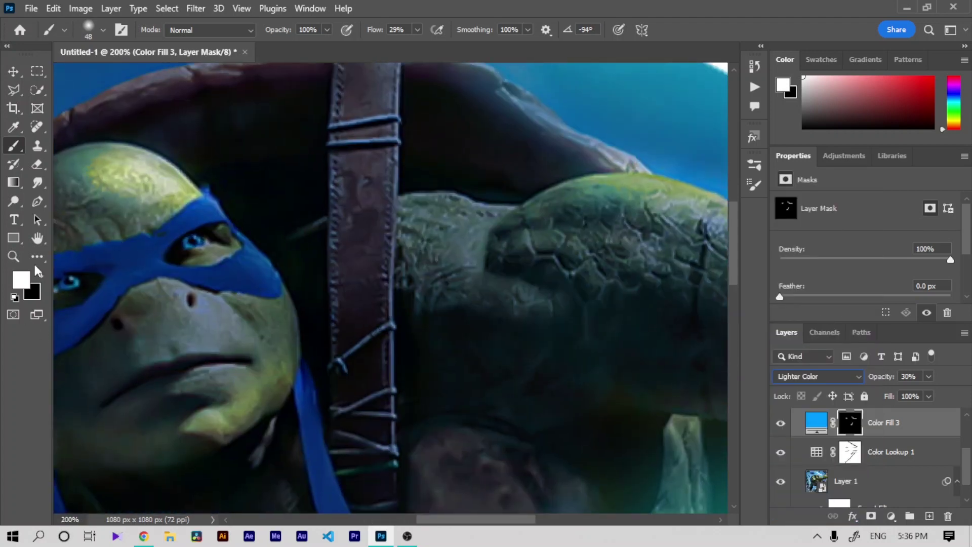
{"action": "mouse_move", "coordinate": [332, 371]}
{"action": "left_mouse_down"}
{"action": "mouse_move", "coordinate": [301, 245]}
{"action": "mouse_move", "coordinate": [180, 167]}
{"action": "left_mouse_up"}
{"action": "key", "text": "b"}
{"action": "key", "text": "x"}
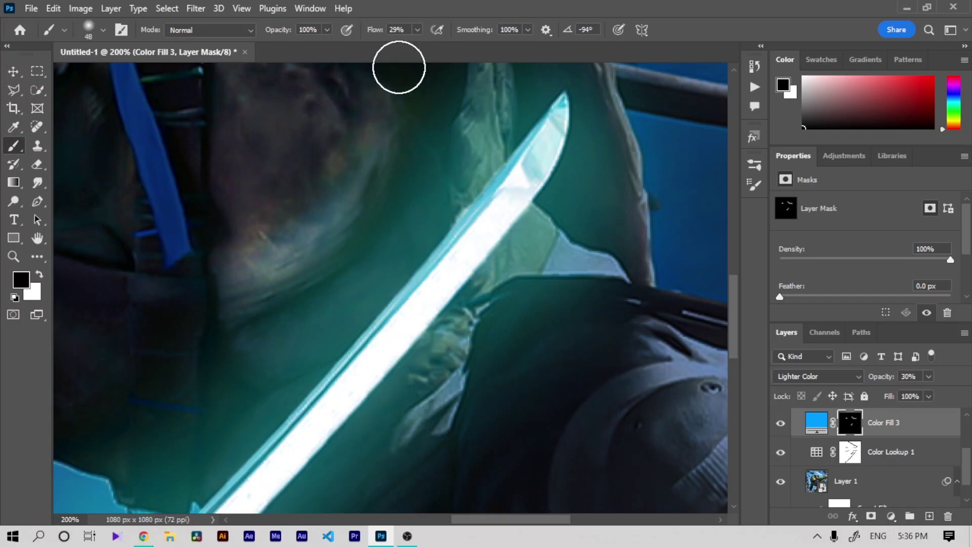
{"action": "key", "text": "ctrl+minus"}
{"action": "key", "text": "ctrl+minus"}
{"action": "key", "text": "ctrl+minus"}
{"action": "key", "text": "ctrl+minus"}
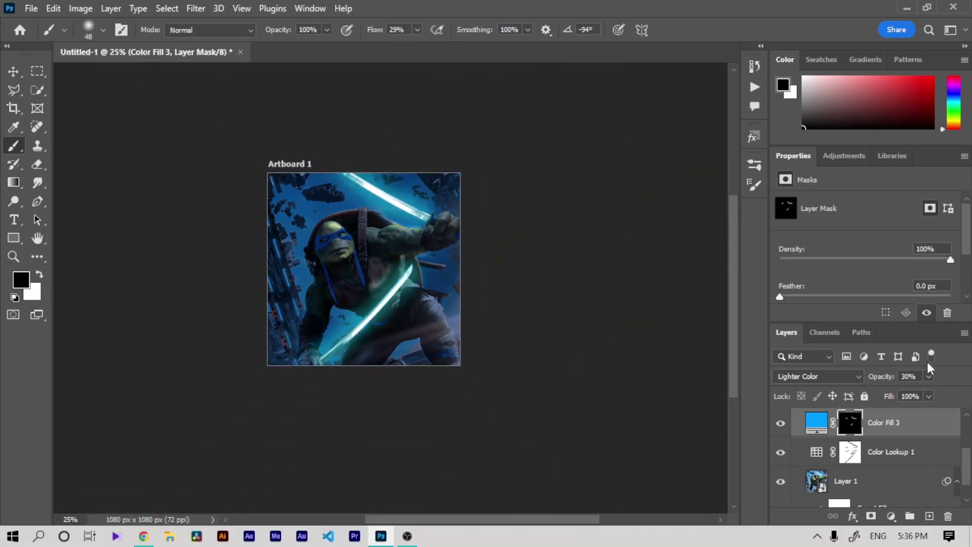
{"action": "scroll", "coordinate": [322, 284], "scroll_direction": "down", "scroll_amount": 1}
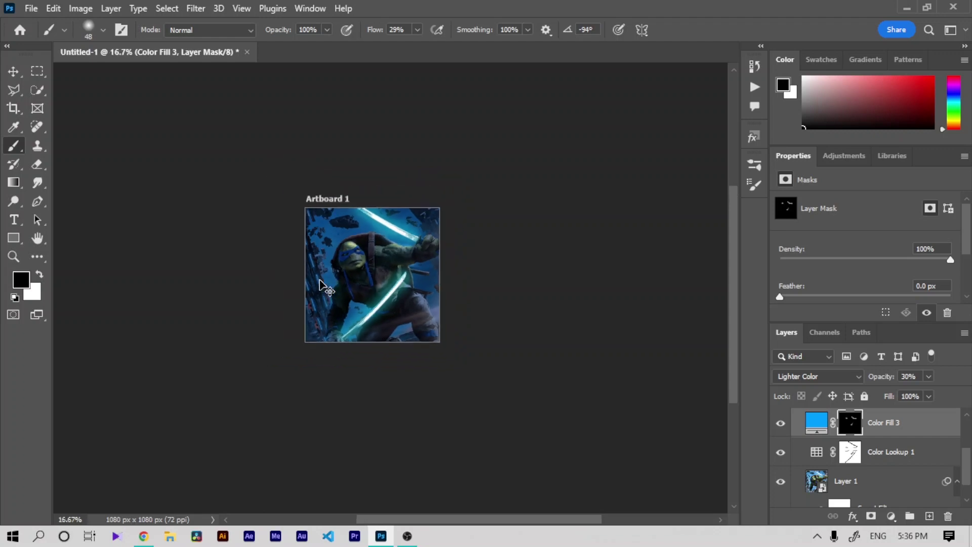
{"action": "scroll", "coordinate": [322, 284], "scroll_direction": "up", "scroll_amount": 3}
{"action": "scroll", "coordinate": [322, 284], "scroll_direction": "up", "scroll_amount": 4}
{"action": "scroll", "coordinate": [322, 283], "scroll_direction": "up", "scroll_amount": 1}
{"action": "left_click", "coordinate": [37, 240]}
{"action": "mouse_move", "coordinate": [101, 101]}
{"action": "left_mouse_down"}
{"action": "mouse_move", "coordinate": [293, 319]}
{"action": "mouse_move", "coordinate": [390, 347]}
{"action": "left_mouse_up"}
Step: Duplicate Color Fill 2 and give the copy an inverted black mask hiding its cyan tint
{"action": "key", "text": "b"}
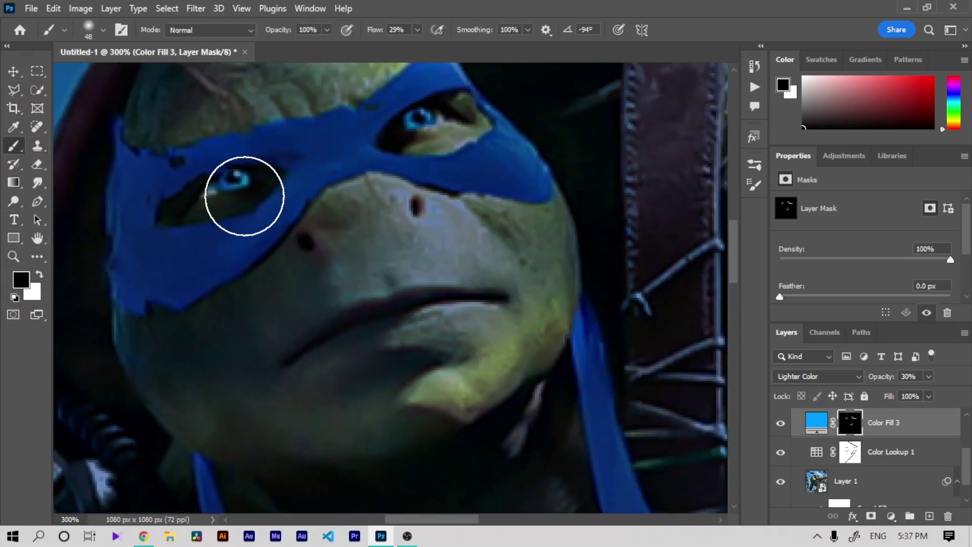
{"action": "right_click", "coordinate": [246, 195]}
{"action": "key", "text": "Return"}
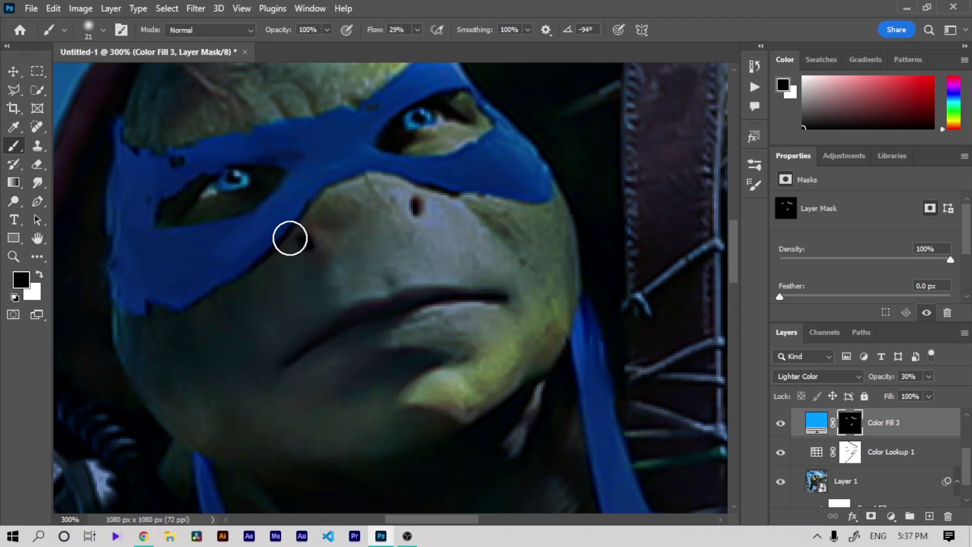
{"action": "scroll", "coordinate": [966, 469], "scroll_direction": "up", "scroll_amount": 3}
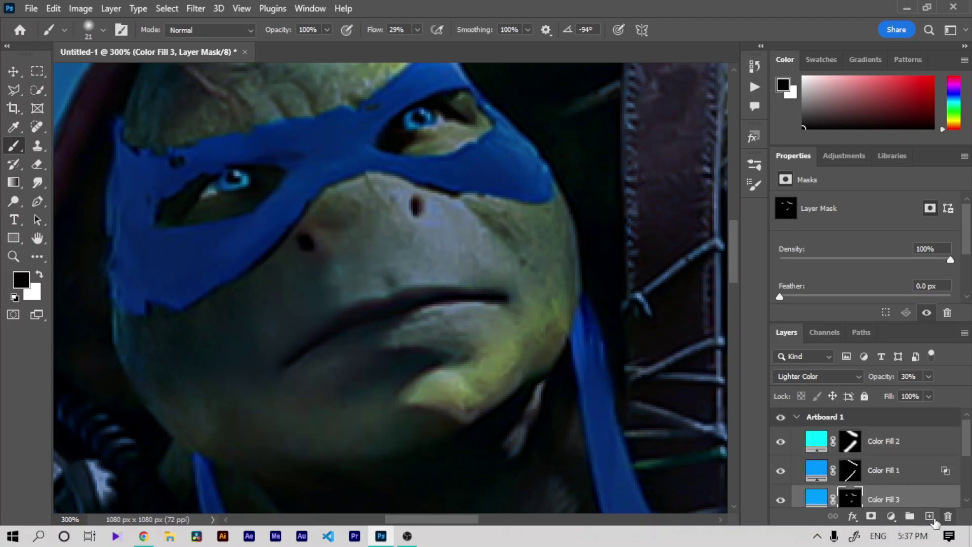
{"action": "left_click", "coordinate": [886, 441]}
{"action": "key", "text": "ctrl+j"}
{"action": "left_click", "coordinate": [851, 441]}
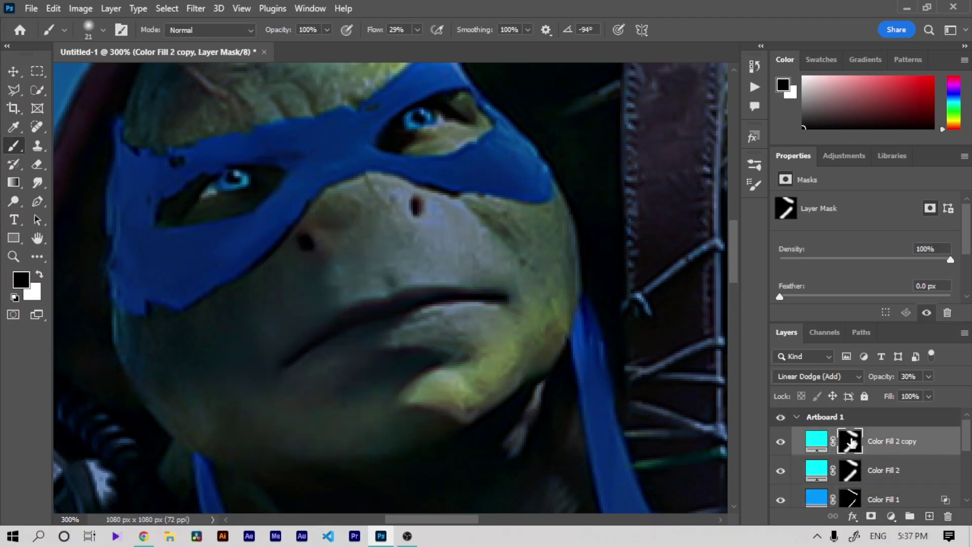
{"action": "key", "text": "ctrl+BackSpace"}
{"action": "key", "text": "ctrl+i"}
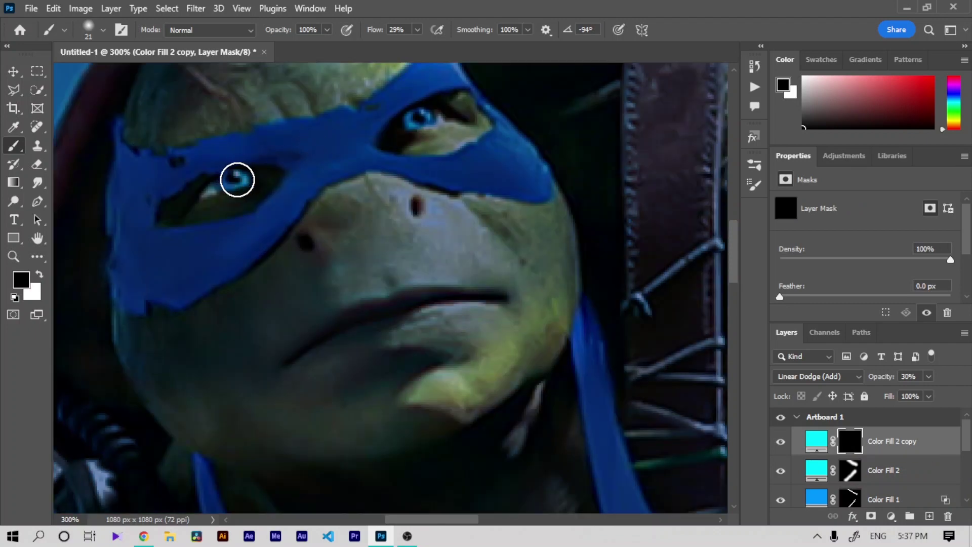
Step: Paint white over the eyes on the copy's mask with a 66 px, 100% flow brush
{"action": "key", "text": "x"}
{"action": "left_click", "coordinate": [233, 182]}
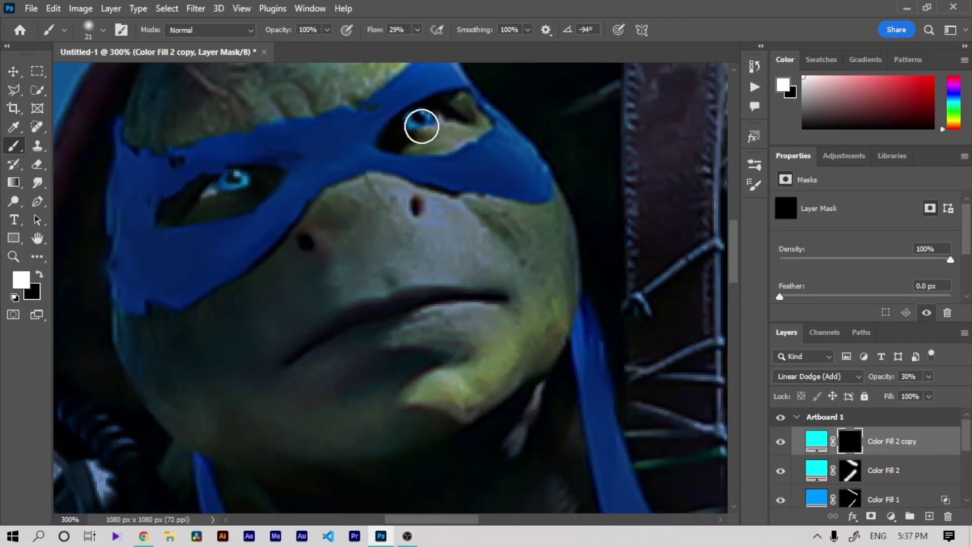
{"action": "left_click_drag", "start_coordinate": [371, 34], "coordinate": [459, 155]}
{"action": "right_click", "coordinate": [459, 155]}
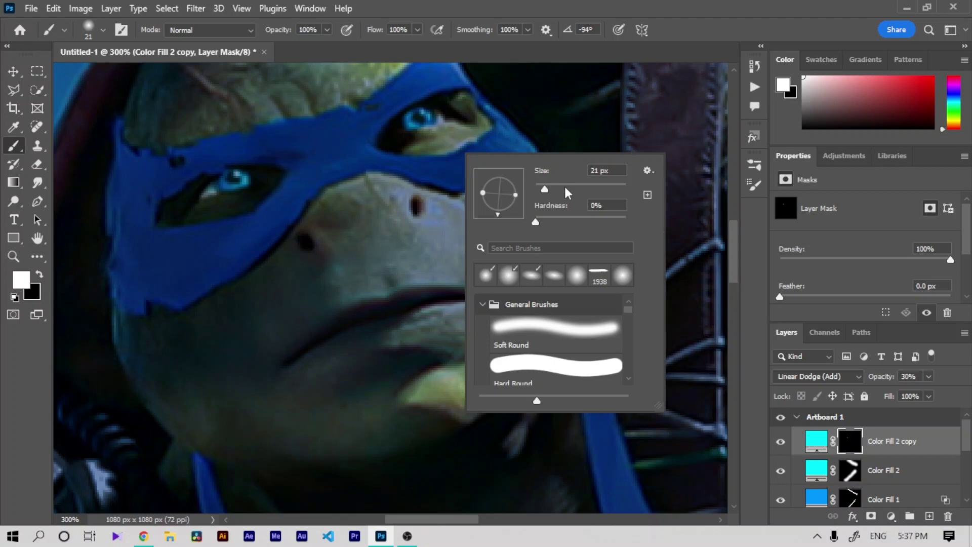
{"action": "left_click_drag", "start_coordinate": [545, 189], "coordinate": [562, 188]}
{"action": "key", "text": "Return"}
Step: Zoom out to review the cyan-glowing eyes across the whole poster
{"action": "key", "text": "ctrl+minus"}
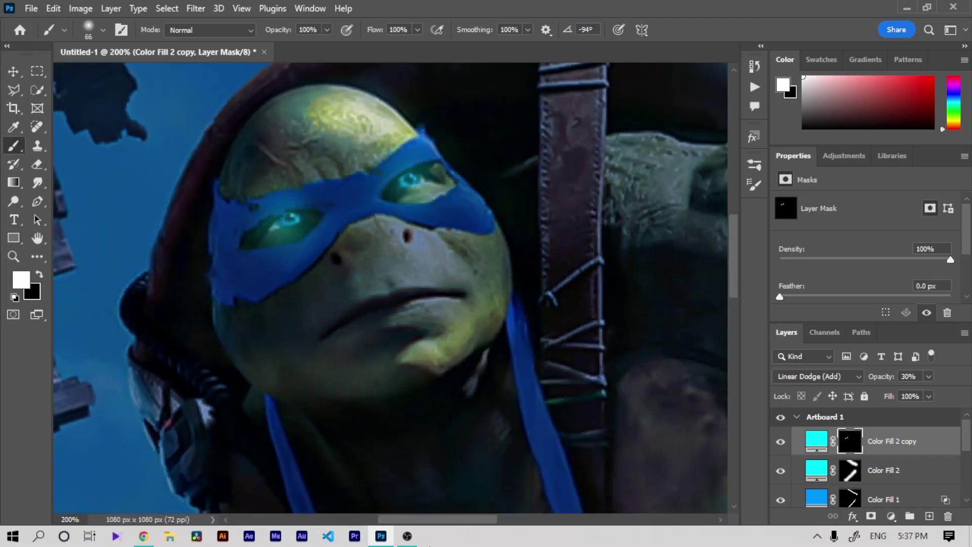
{"action": "key", "text": "ctrl+minus"}
{"action": "key", "text": "ctrl+minus"}
{"action": "key", "text": "ctrl+minus"}
{"action": "key", "text": "ctrl+plus"}
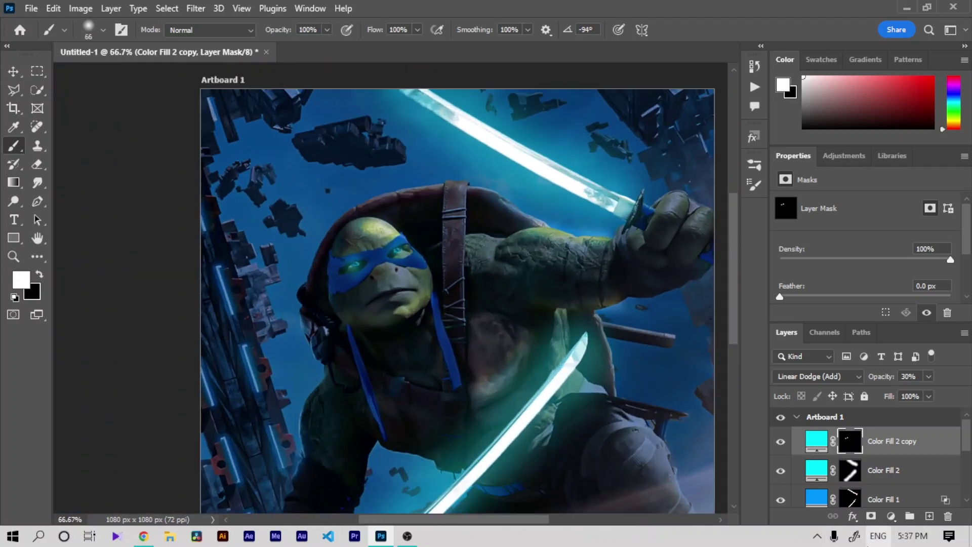
{"action": "scroll", "coordinate": [912, 455], "scroll_direction": "down", "scroll_amount": 3}
{"action": "left_click", "coordinate": [904, 453]}
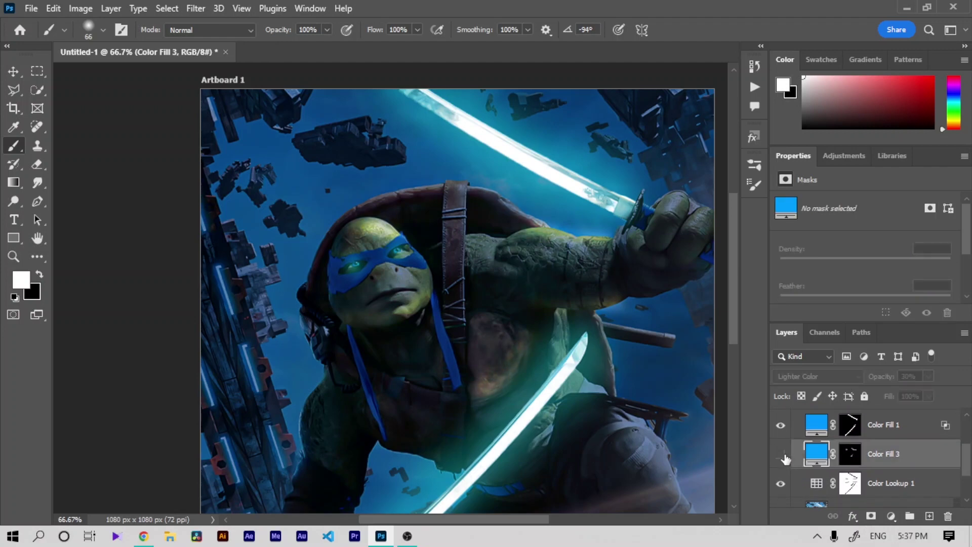
Step: Split Color Fill 3's Underlying Layer black Blend If slider so the glow skips darker areas
{"action": "double_click", "coordinate": [945, 466]}
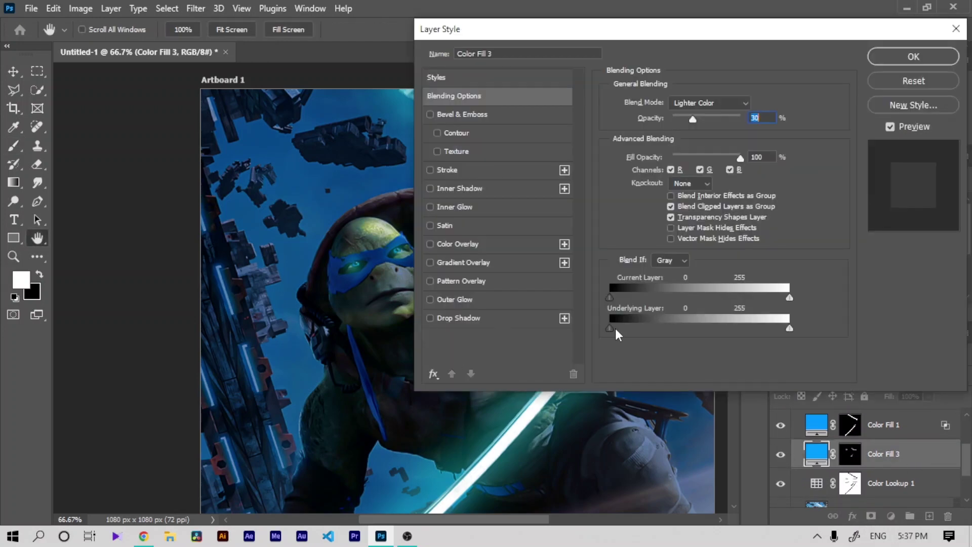
{"action": "left_click_drag", "start_coordinate": [615, 328], "coordinate": [647, 329]}
{"action": "left_click", "coordinate": [910, 58]}
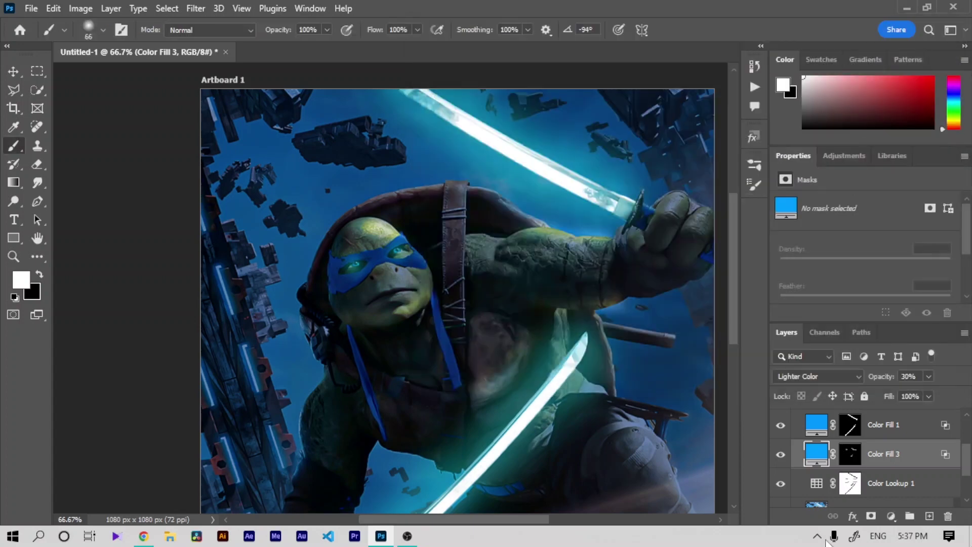
{"action": "left_click", "coordinate": [781, 457]}
Step: Stamp all visible layers into a new merged Layer 2 above the Color Fill 2 copy
{"action": "scroll", "coordinate": [871, 456], "scroll_direction": "up", "scroll_amount": 3}
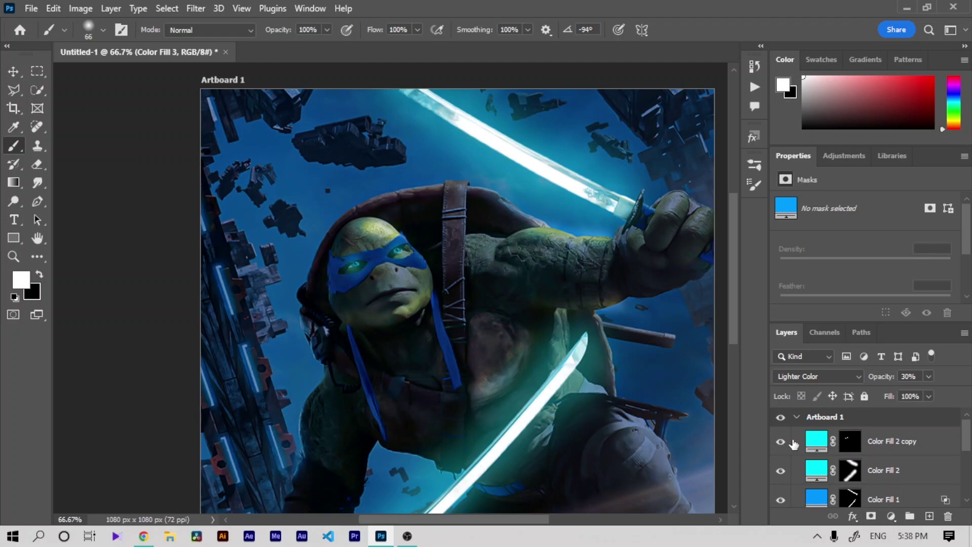
{"action": "key", "text": "ctrl+minus"}
{"action": "left_click", "coordinate": [898, 447]}
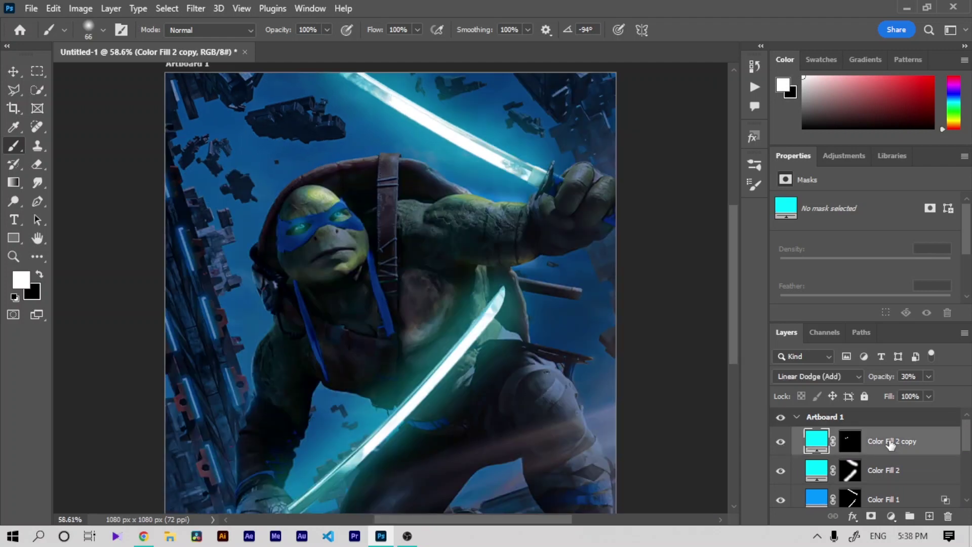
{"action": "key", "text": "ctrl+alt+shift+w"}
{"action": "key", "text": "Escape"}
{"action": "key", "text": "ctrl+alt+shift+e"}
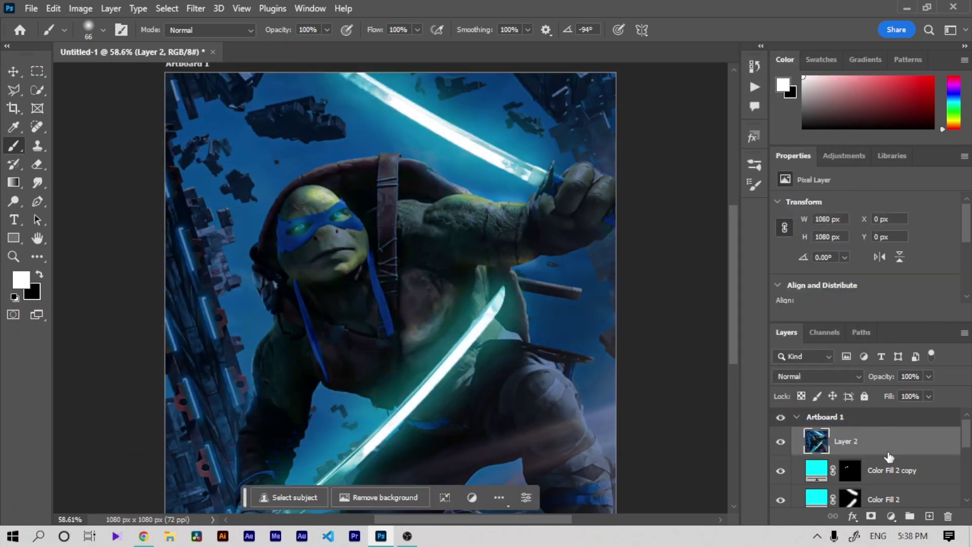
Step: Convert Layer 2 to a smart object and apply the Camera Raw Filter to it
{"action": "right_click", "coordinate": [881, 457]}
{"action": "left_click", "coordinate": [791, 218]}
{"action": "left_click", "coordinate": [196, 9]}
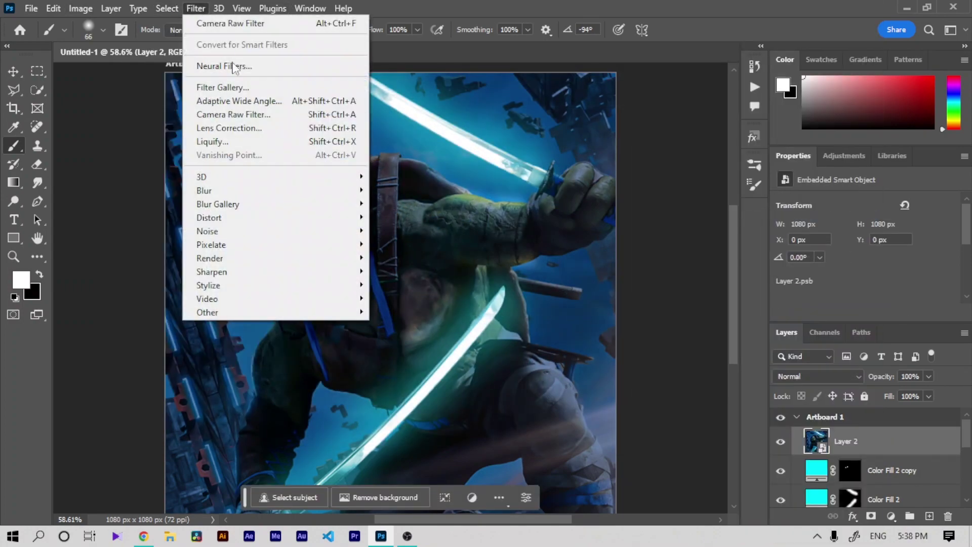
{"action": "left_click", "coordinate": [244, 116]}
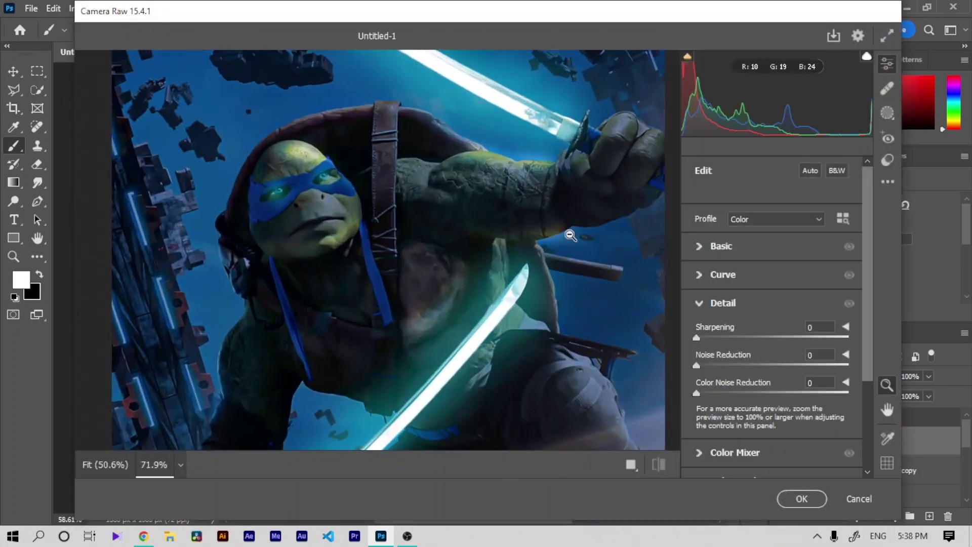
Step: Raise Contrast, cool Temperature to -7, set Exposure -0.25 and Highlights +45
{"action": "left_click_drag", "start_coordinate": [773, 284], "coordinate": [789, 302]}
{"action": "scroll", "coordinate": [526, 258], "scroll_direction": "down", "scroll_amount": 3}
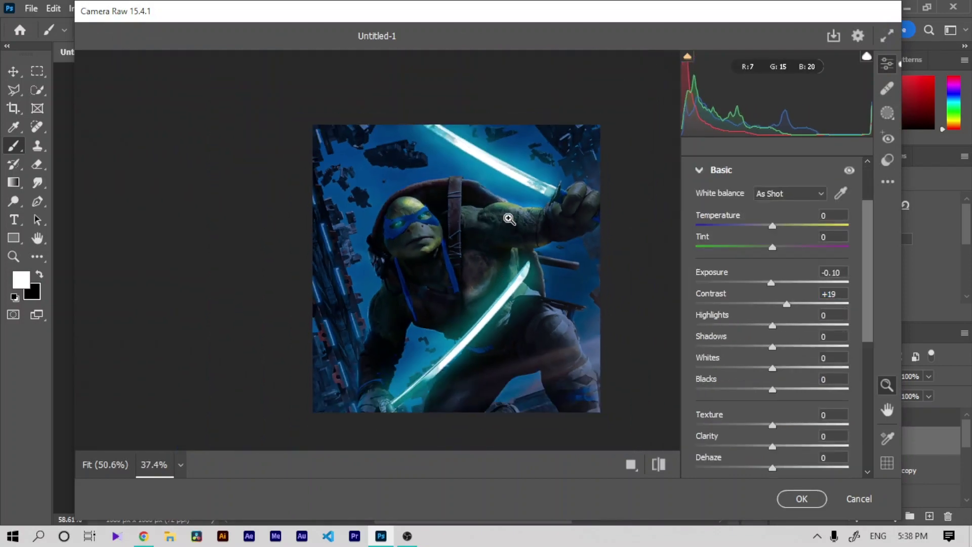
{"action": "scroll", "coordinate": [507, 223], "scroll_direction": "up", "scroll_amount": 3}
{"action": "left_click_drag", "start_coordinate": [773, 225], "coordinate": [770, 227]}
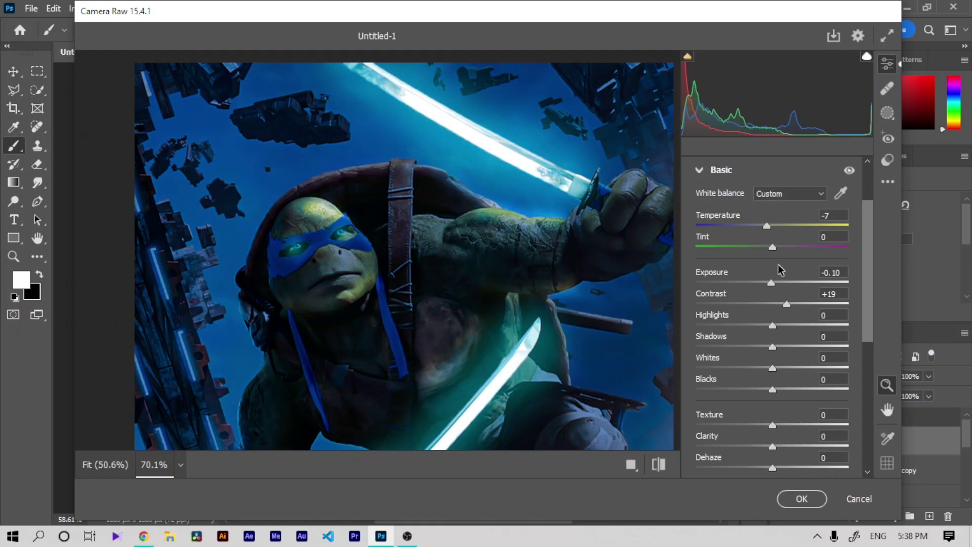
{"action": "left_click_drag", "start_coordinate": [771, 284], "coordinate": [768, 285]}
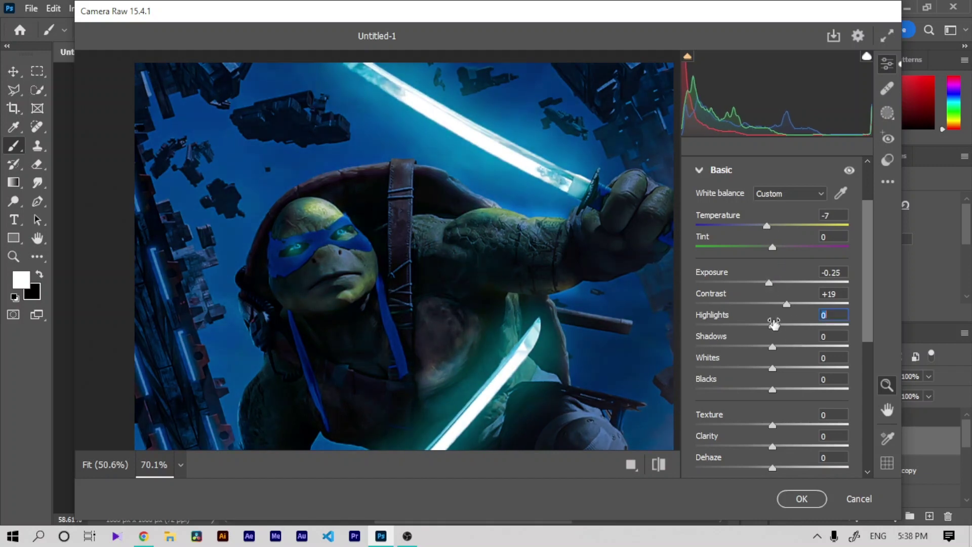
{"action": "left_click_drag", "start_coordinate": [773, 323], "coordinate": [807, 324]}
Step: Deepen Shadows to -51 and raise Texture to +45
{"action": "scroll", "coordinate": [577, 322], "scroll_direction": "down", "scroll_amount": 5}
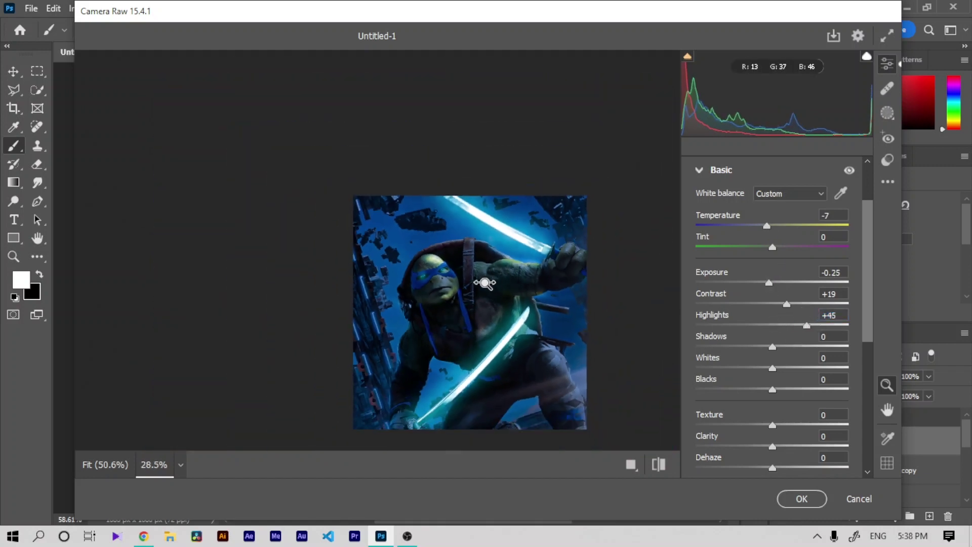
{"action": "mouse_move", "coordinate": [485, 283]}
{"action": "left_mouse_down"}
{"action": "mouse_move", "coordinate": [426, 302]}
{"action": "mouse_move", "coordinate": [564, 288]}
{"action": "left_mouse_up"}
{"action": "left_click_drag", "start_coordinate": [772, 346], "coordinate": [734, 347]}
{"action": "left_click_drag", "start_coordinate": [531, 314], "coordinate": [480, 372]}
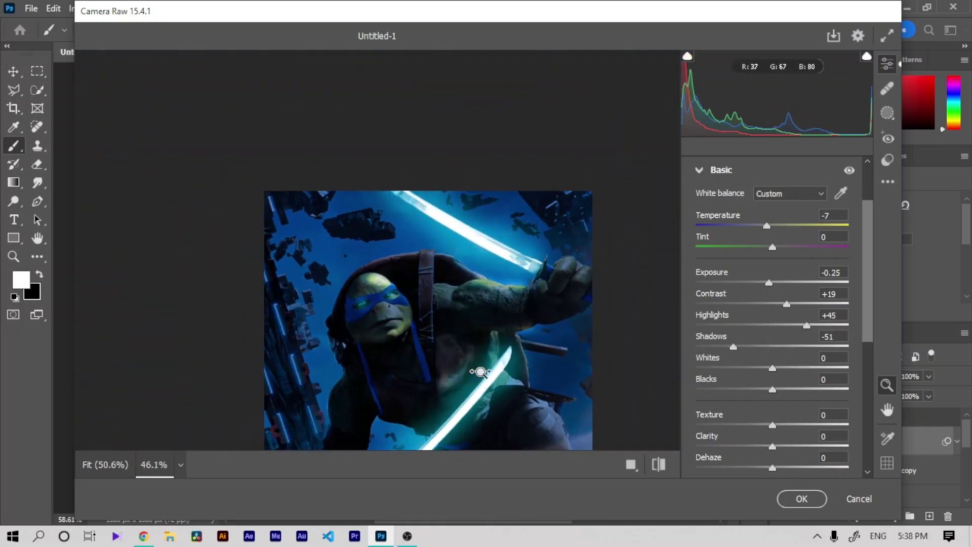
{"action": "scroll", "coordinate": [486, 384], "scroll_direction": "down", "scroll_amount": 5}
{"action": "scroll", "coordinate": [500, 274], "scroll_direction": "up", "scroll_amount": 3}
{"action": "scroll", "coordinate": [538, 287], "scroll_direction": "up", "scroll_amount": 3}
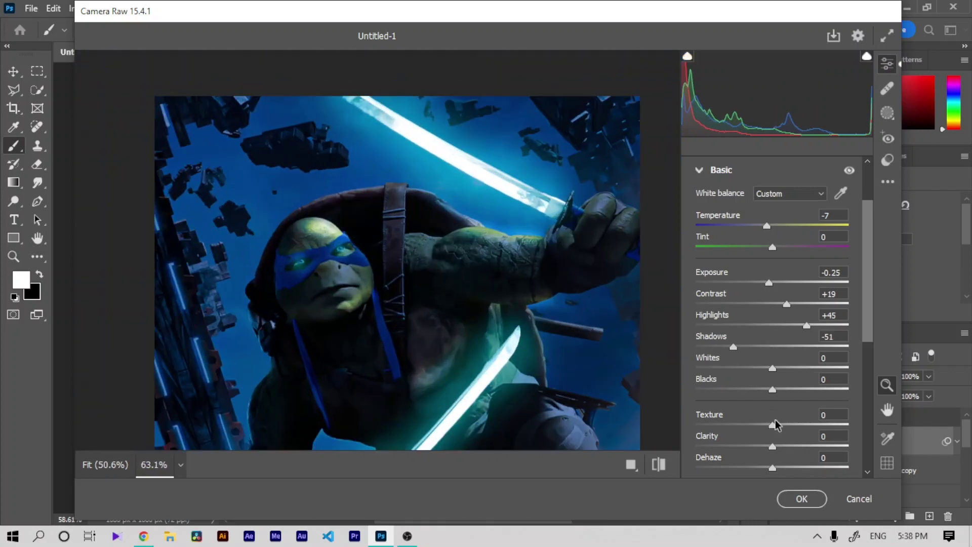
{"action": "mouse_move", "coordinate": [774, 424]}
{"action": "left_mouse_down"}
{"action": "mouse_move", "coordinate": [809, 425]}
{"action": "mouse_move", "coordinate": [779, 442]}
{"action": "left_mouse_up"}
{"action": "scroll", "coordinate": [584, 348], "scroll_direction": "down", "scroll_amount": 3}
{"action": "scroll", "coordinate": [568, 325], "scroll_direction": "up", "scroll_amount": 2}
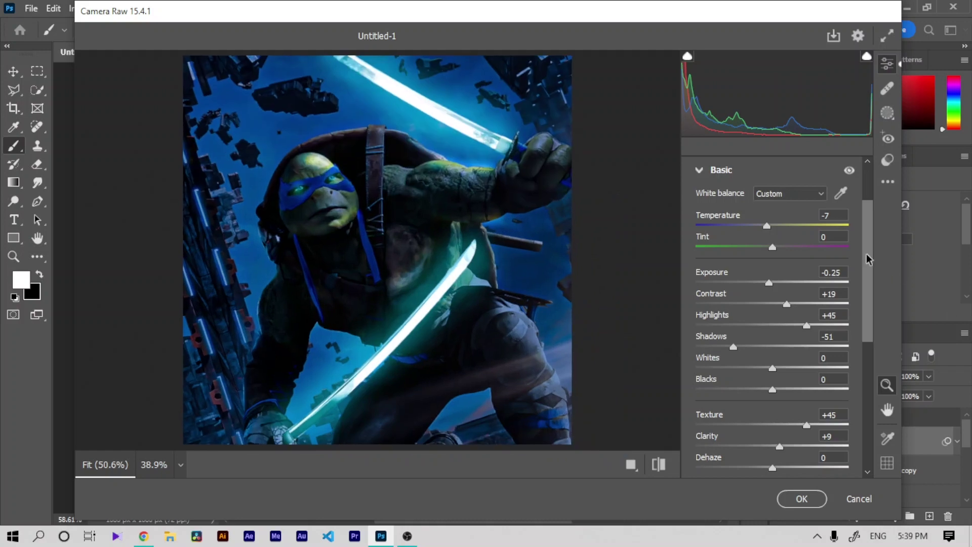
{"action": "left_click_drag", "start_coordinate": [867, 258], "coordinate": [864, 336]}
Step: Lower Vibrance to -13 and set Noise Reduction to 28
{"action": "mouse_move", "coordinate": [773, 324]}
{"action": "left_mouse_down"}
{"action": "mouse_move", "coordinate": [748, 321]}
{"action": "mouse_move", "coordinate": [775, 322]}
{"action": "mouse_move", "coordinate": [763, 320]}
{"action": "left_mouse_up"}
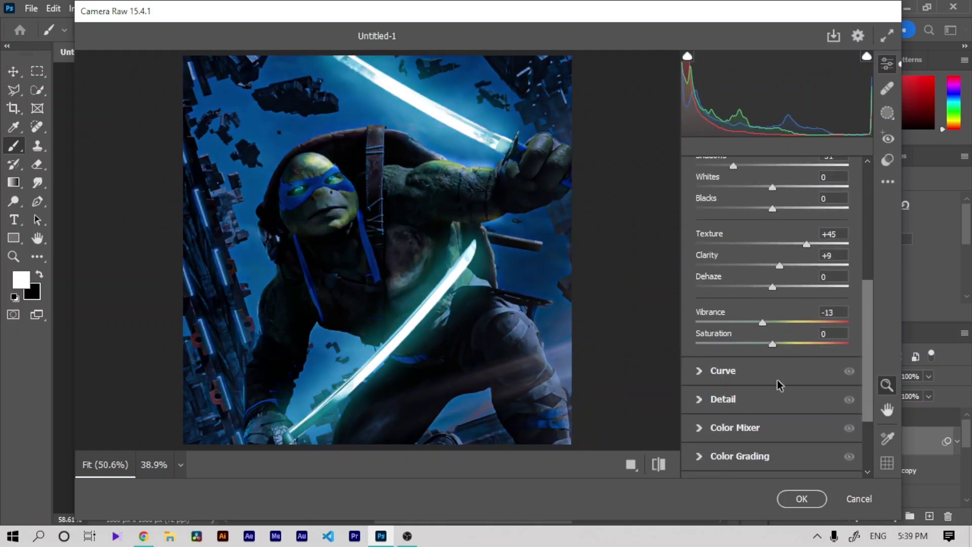
{"action": "left_click", "coordinate": [697, 401]}
{"action": "left_click", "coordinate": [738, 353]}
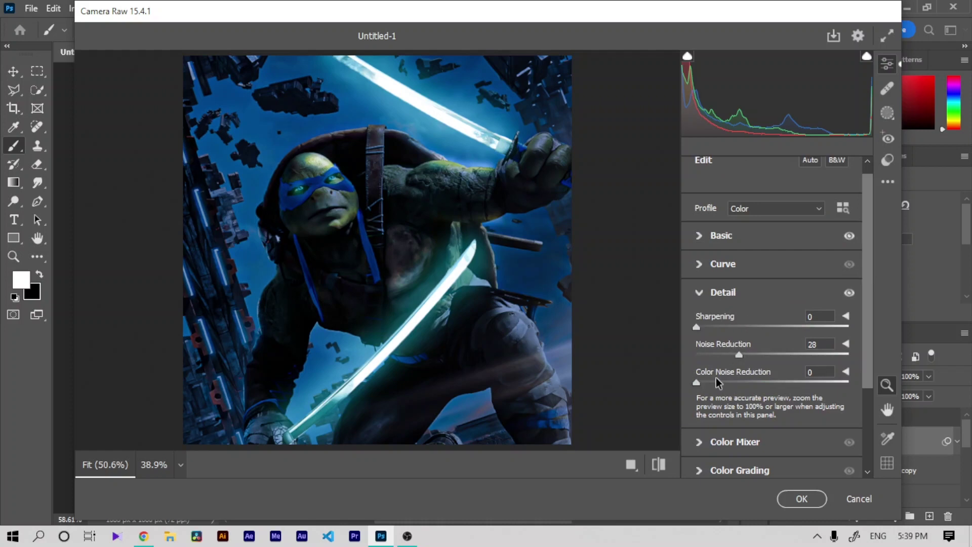
Step: Lift the curve's top point to Input 245, tint Color Grading shadows violet, and apply the filter
{"action": "left_click", "coordinate": [722, 263]}
{"action": "left_click_drag", "start_coordinate": [850, 224], "coordinate": [843, 225]}
{"action": "left_click", "coordinate": [801, 204]}
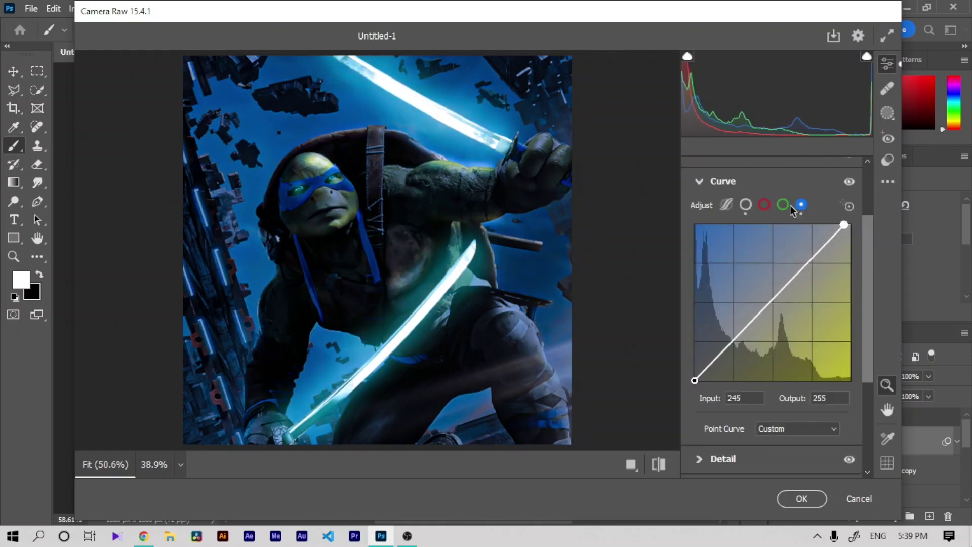
{"action": "scroll", "coordinate": [872, 298], "scroll_direction": "down", "scroll_amount": 3}
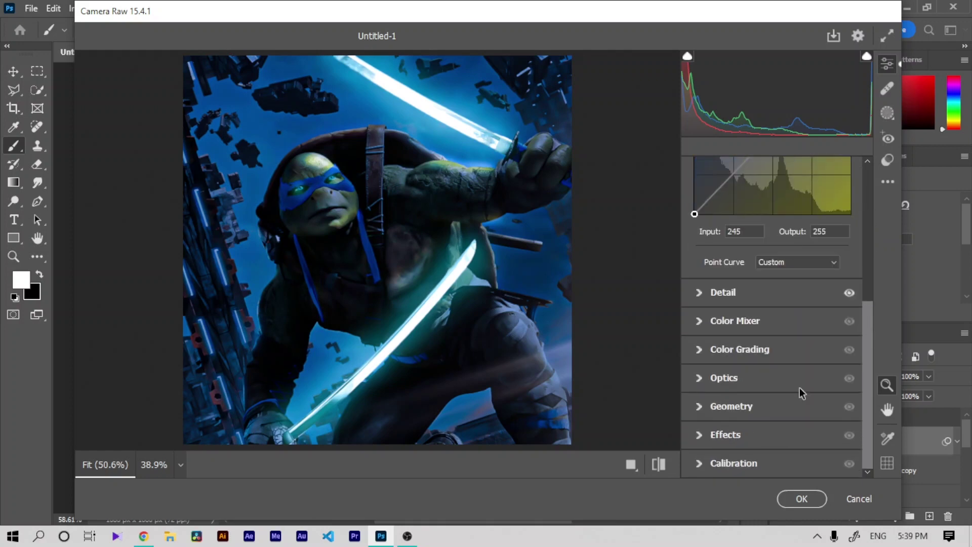
{"action": "left_click", "coordinate": [729, 350]}
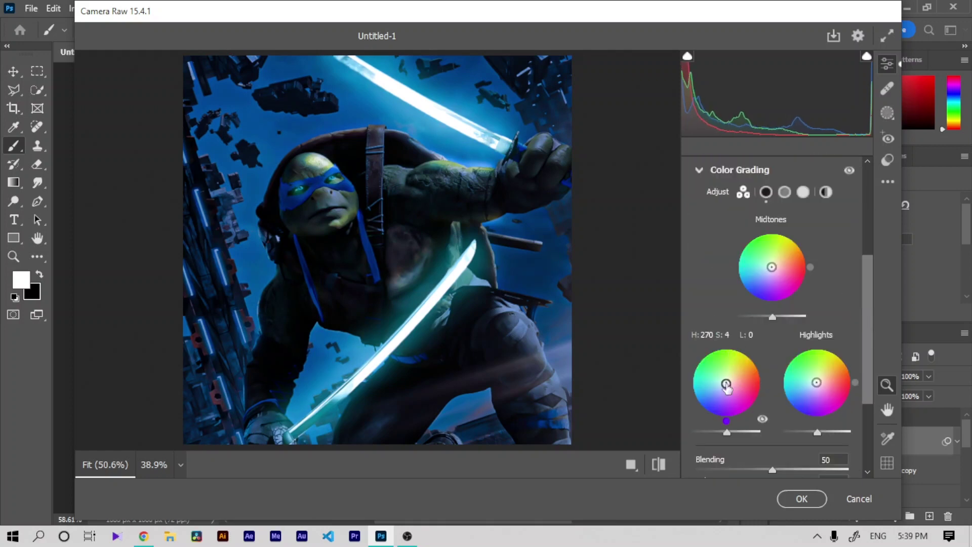
{"action": "scroll", "coordinate": [754, 405], "scroll_direction": "down", "scroll_amount": 3}
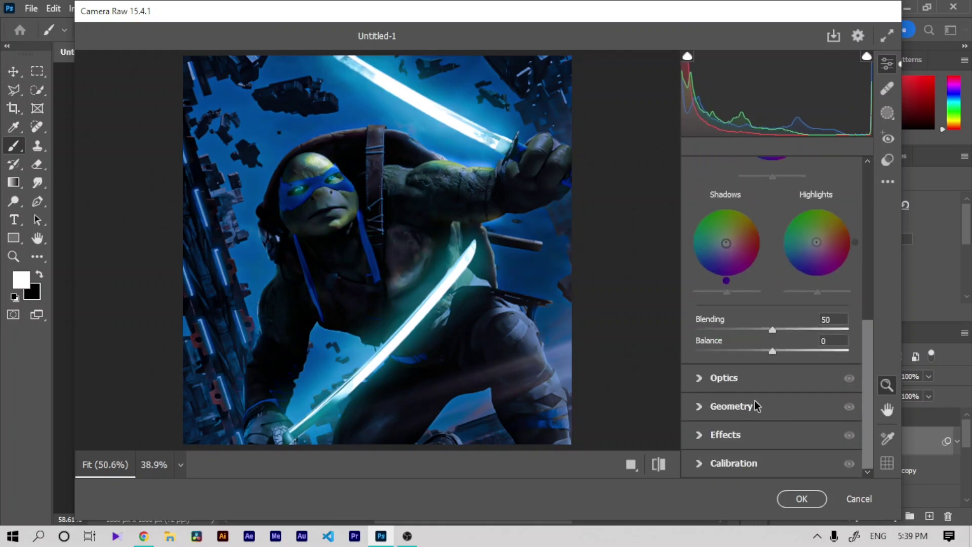
{"action": "left_click", "coordinate": [806, 502]}
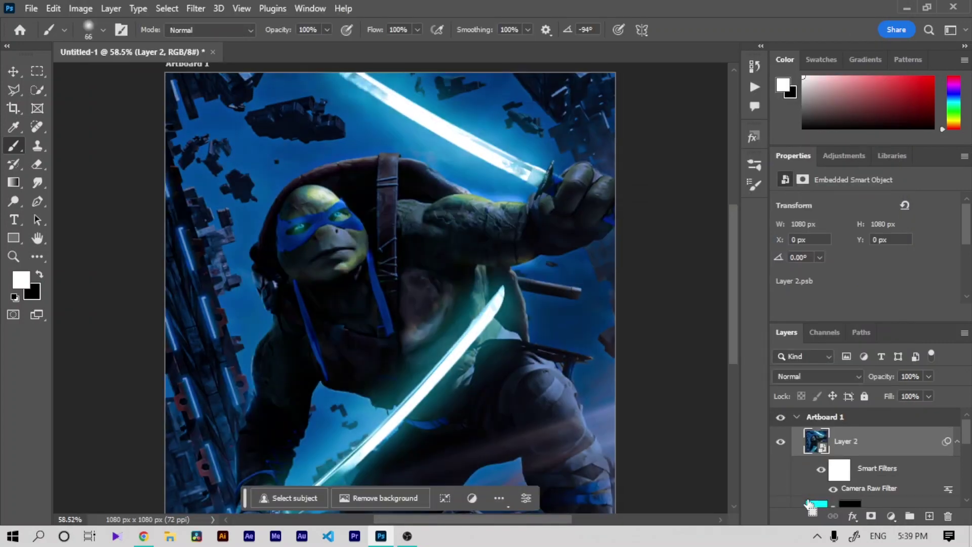
{"action": "key", "text": "ctrl+minus"}
{"action": "scroll", "coordinate": [961, 413], "scroll_direction": "down", "scroll_amount": 3}
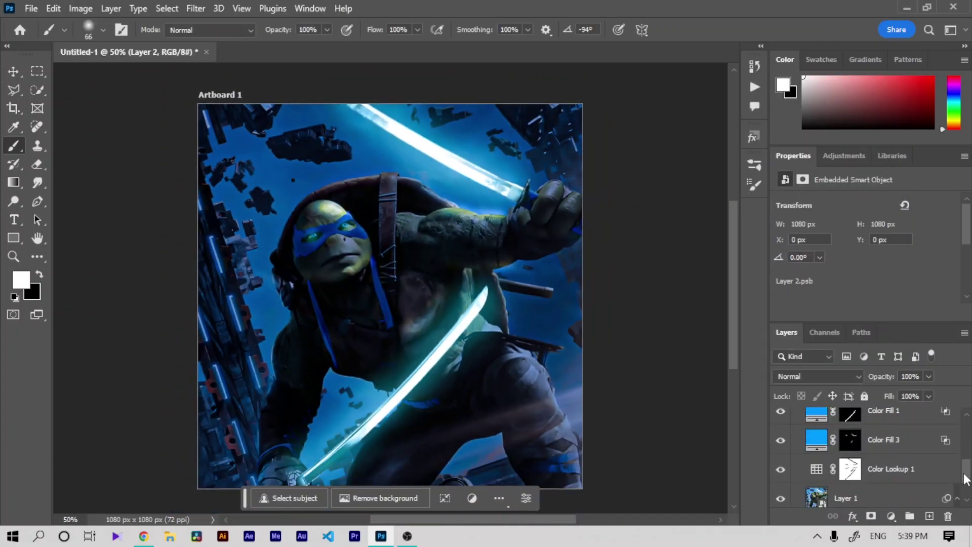
{"action": "scroll", "coordinate": [912, 445], "scroll_direction": "down", "scroll_amount": 2}
{"action": "left_click", "coordinate": [780, 452]}
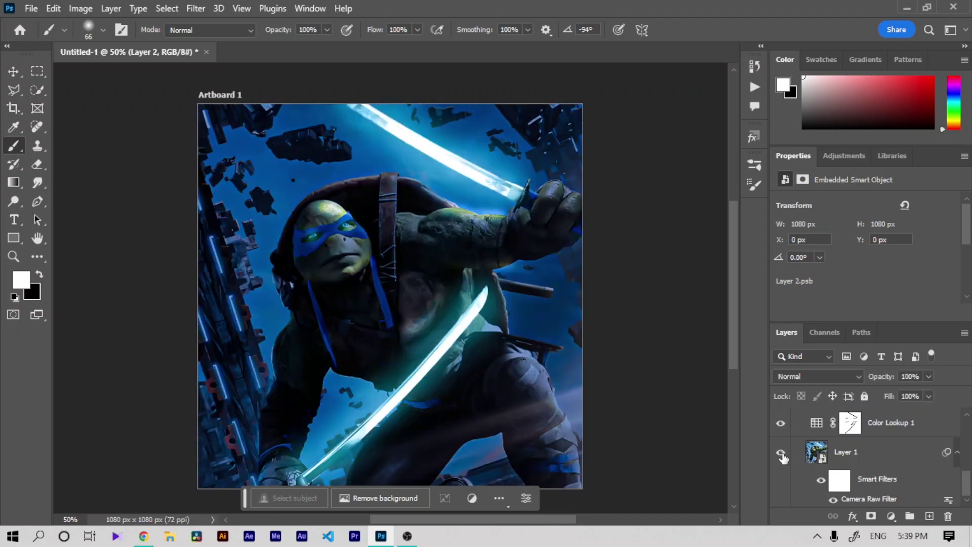
{"action": "left_click", "coordinate": [781, 452]}
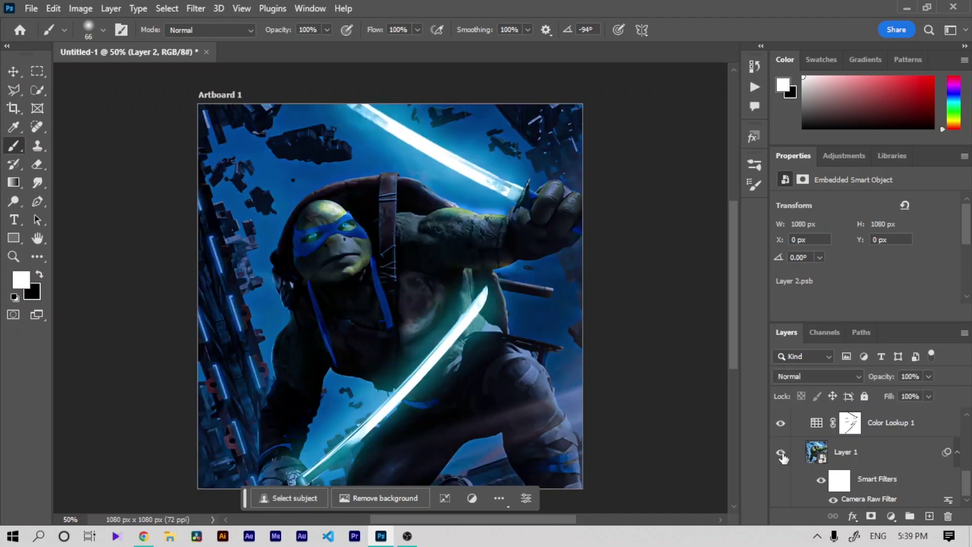